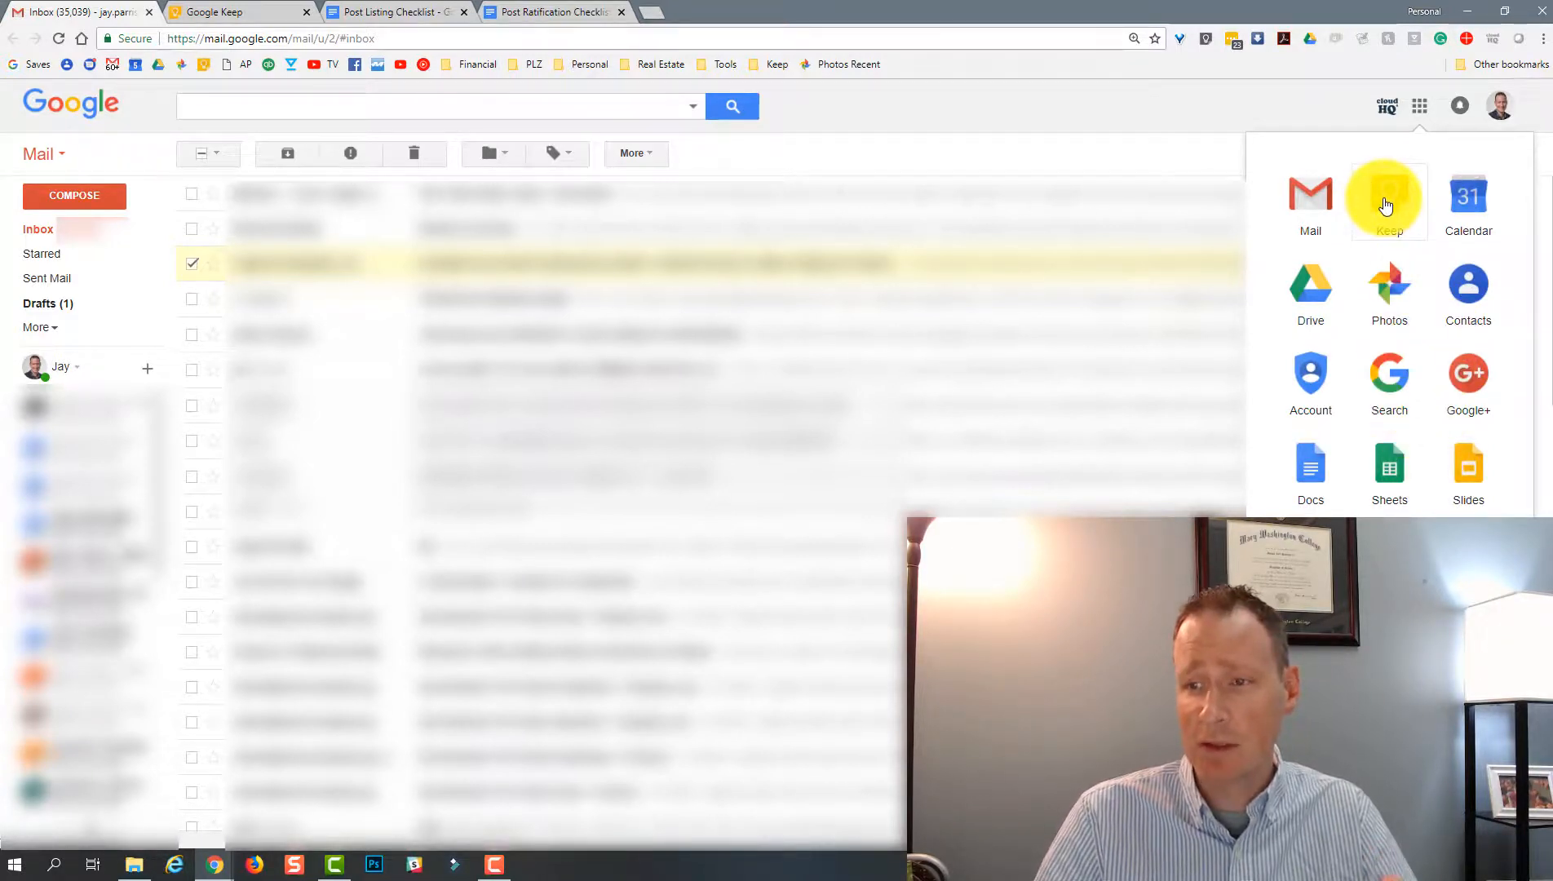
Switch to Google Keep, keeping only one Keep tab open, and create a note reading "Remind to call the buyers back"
{"action": "left_click", "coordinate": [1385, 205]}
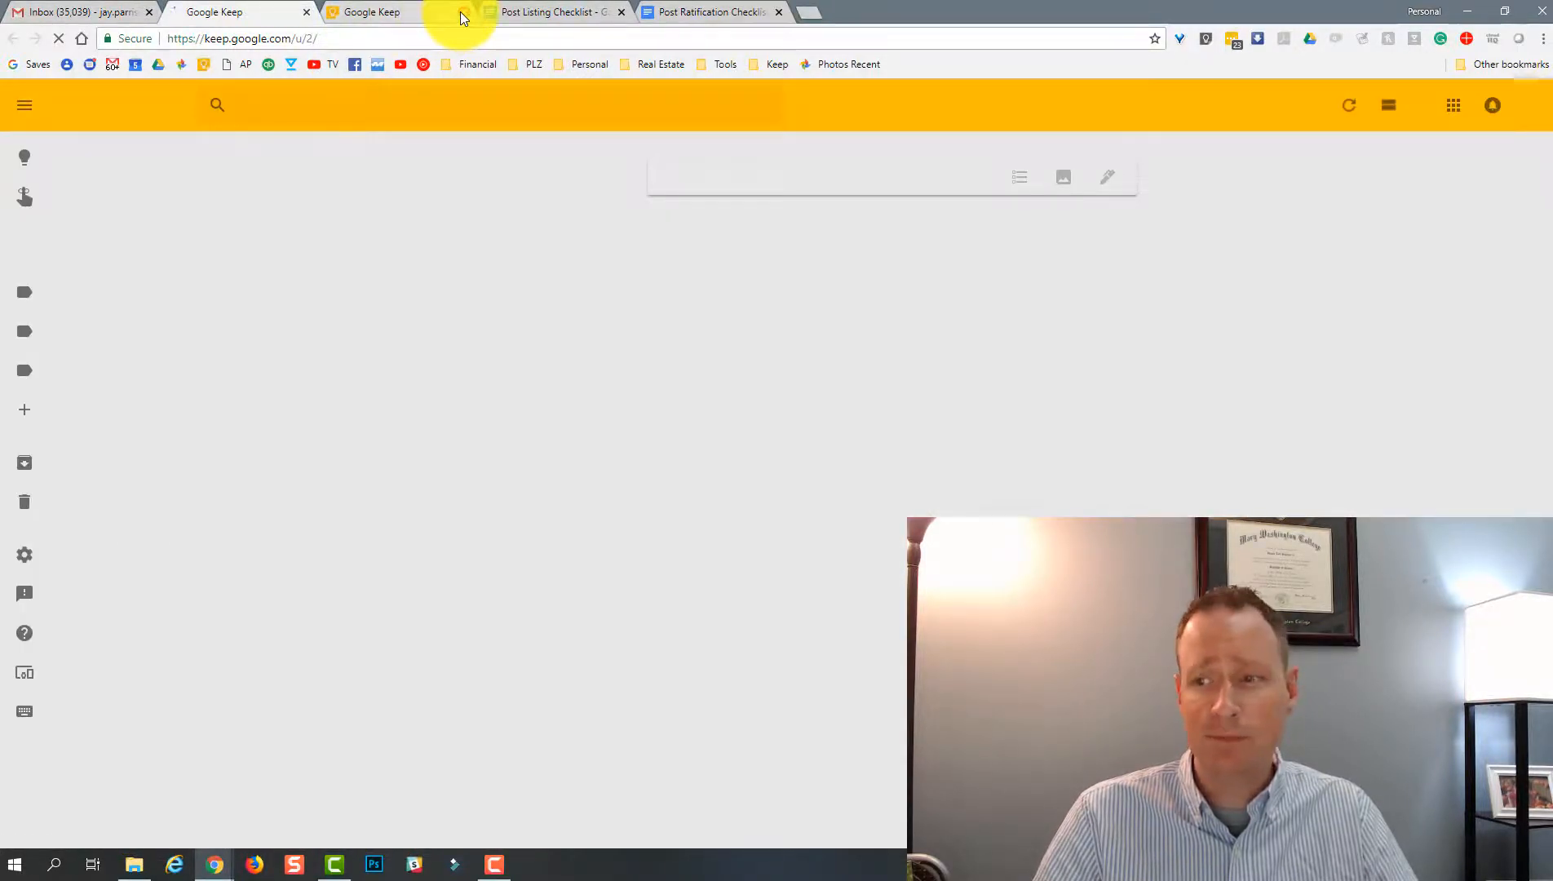
{"action": "left_click", "coordinate": [460, 11]}
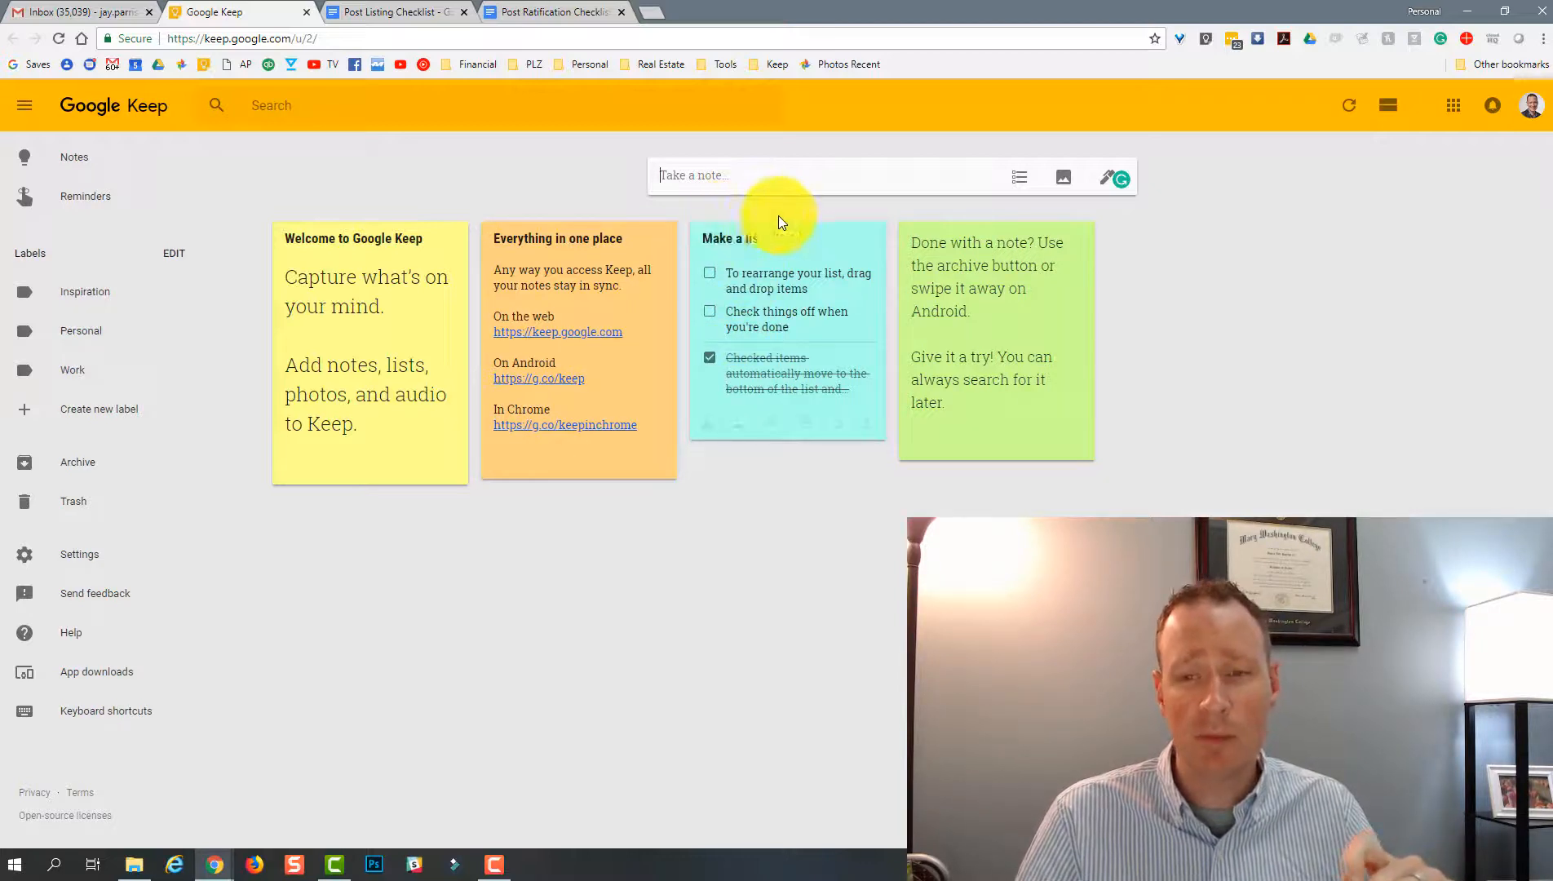
{"action": "left_click", "coordinate": [708, 177]}
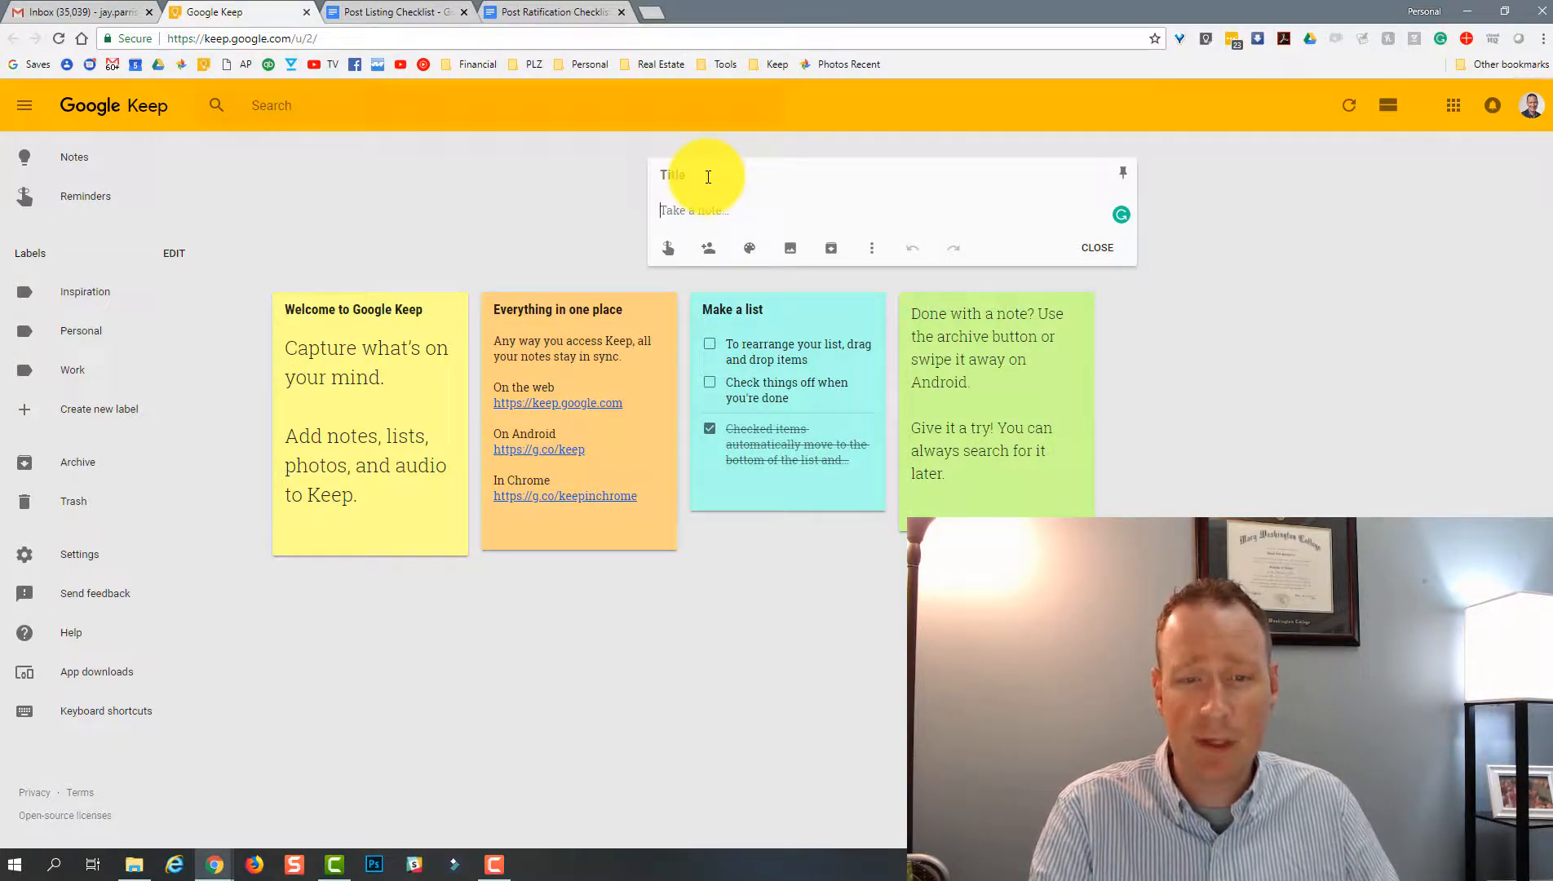
{"action": "type", "text": "Remind to call th"}
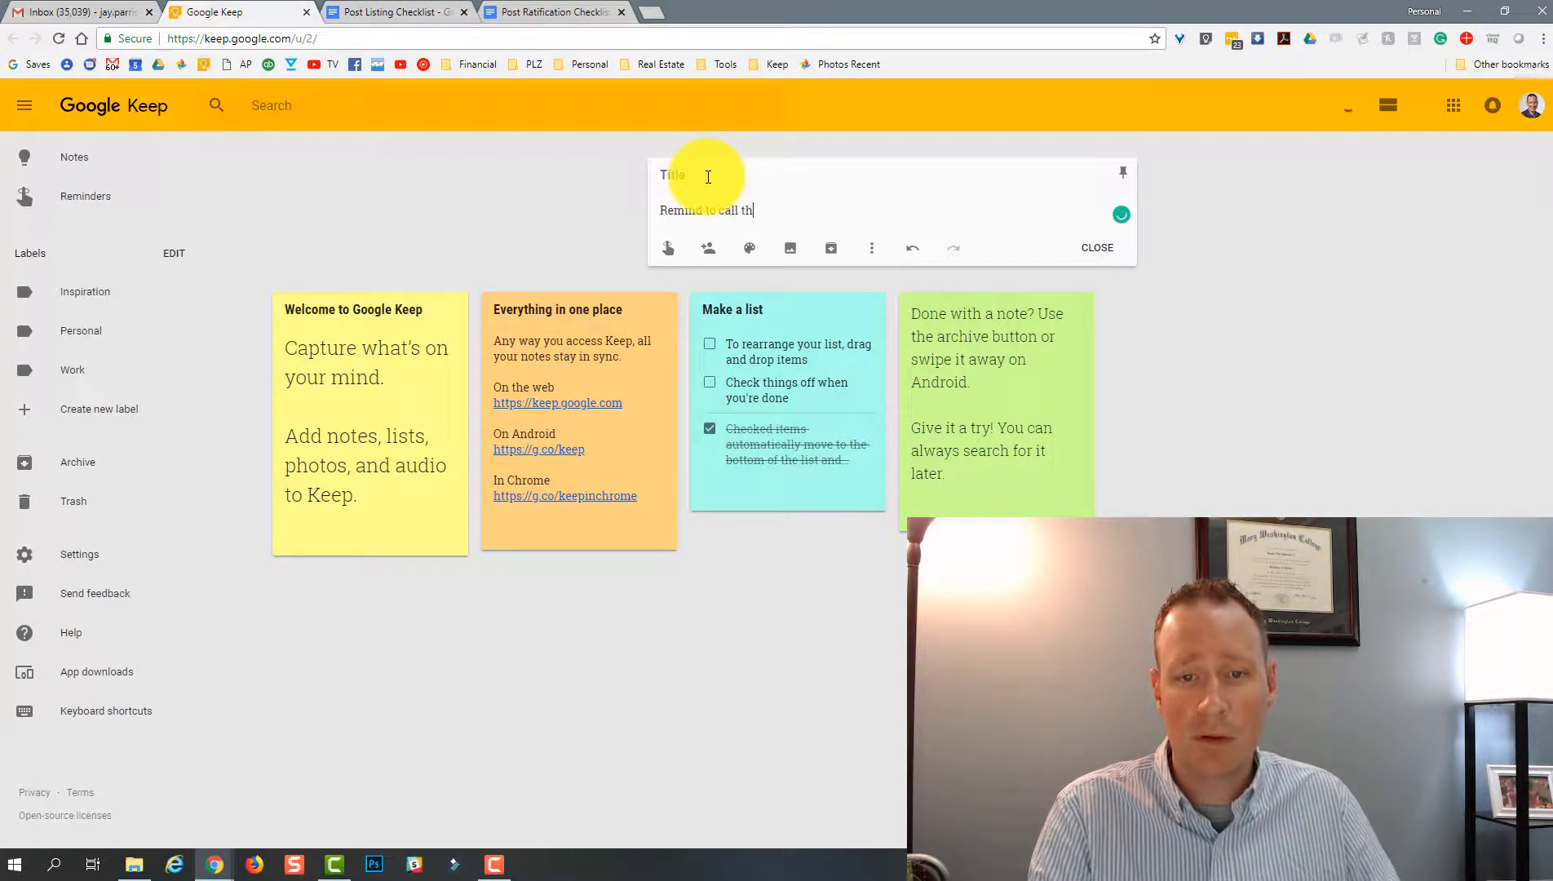
{"action": "type", "text": "e buyers back"}
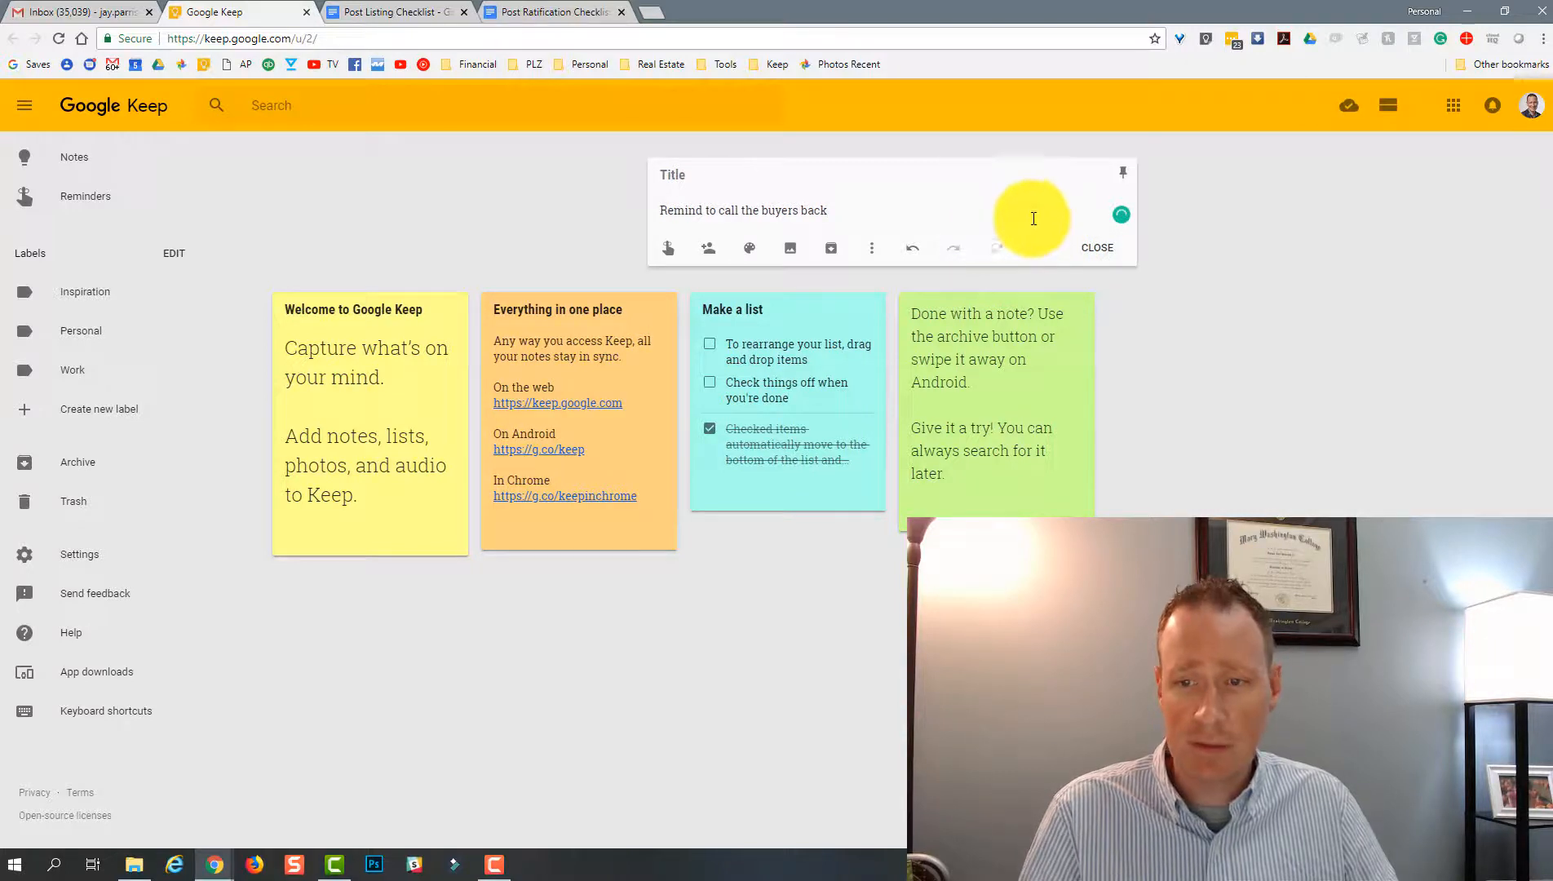
{"action": "left_click", "coordinate": [1095, 249]}
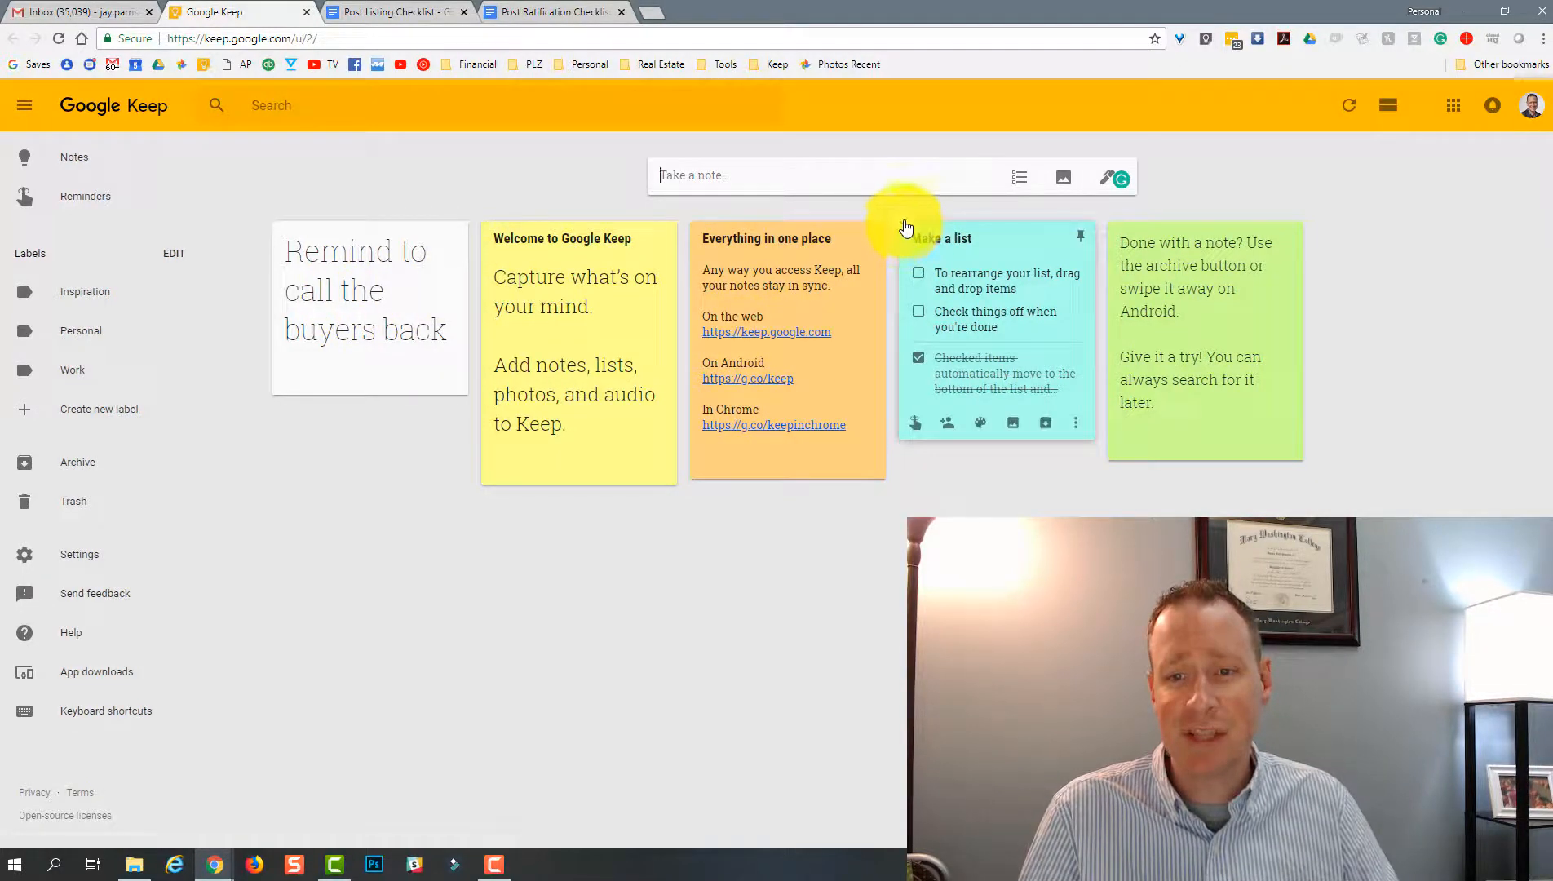
Create a new list note and fill it with all items copied from the Post Listing Checklist document
{"action": "left_click", "coordinate": [1021, 185]}
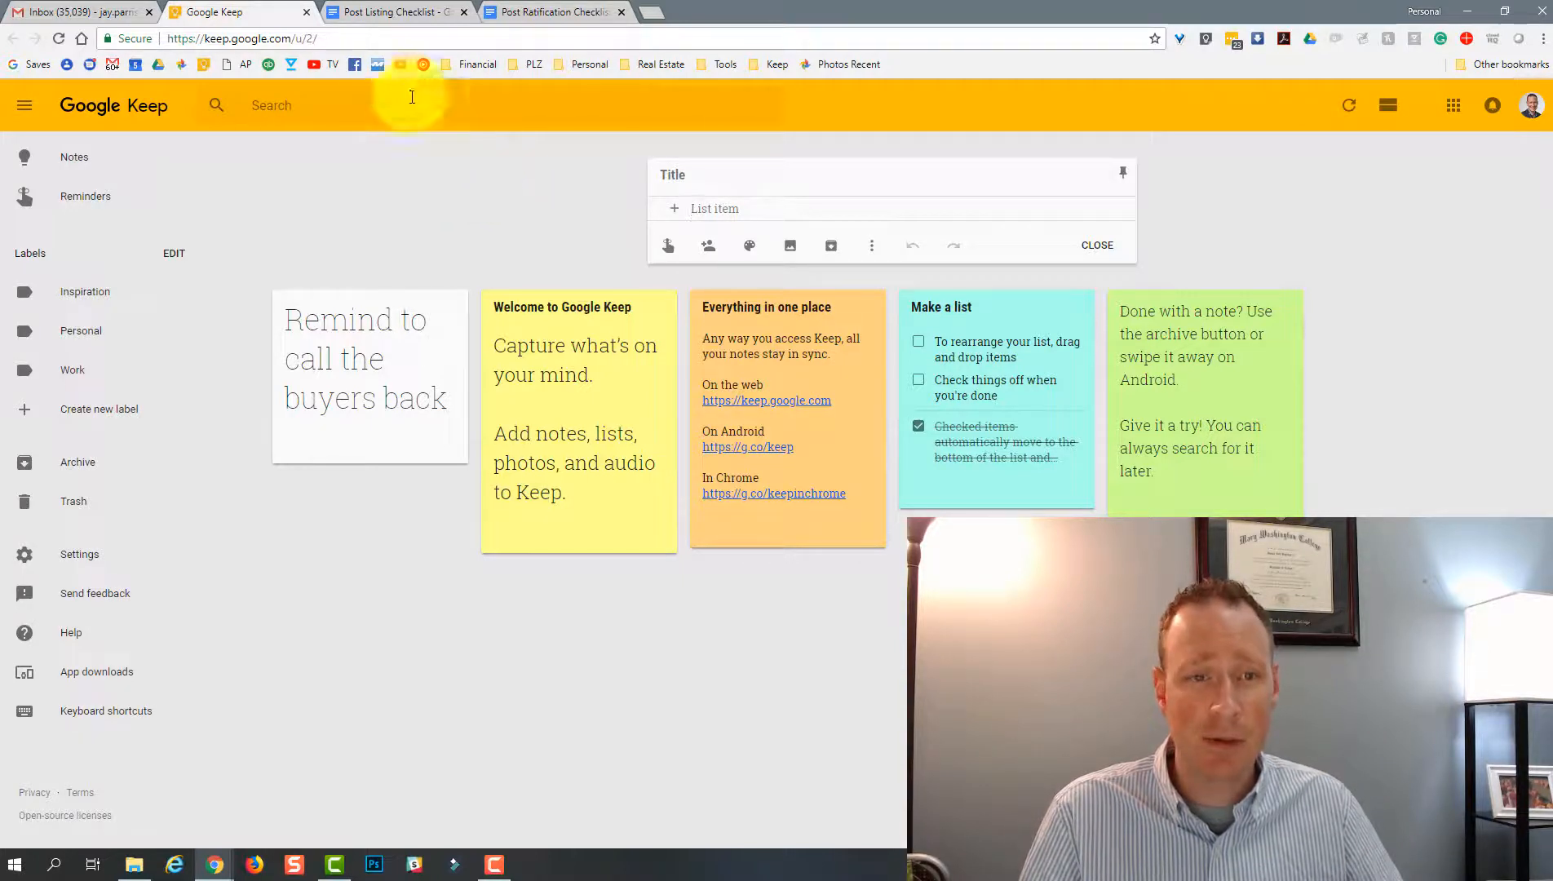
{"action": "left_click", "coordinate": [391, 11]}
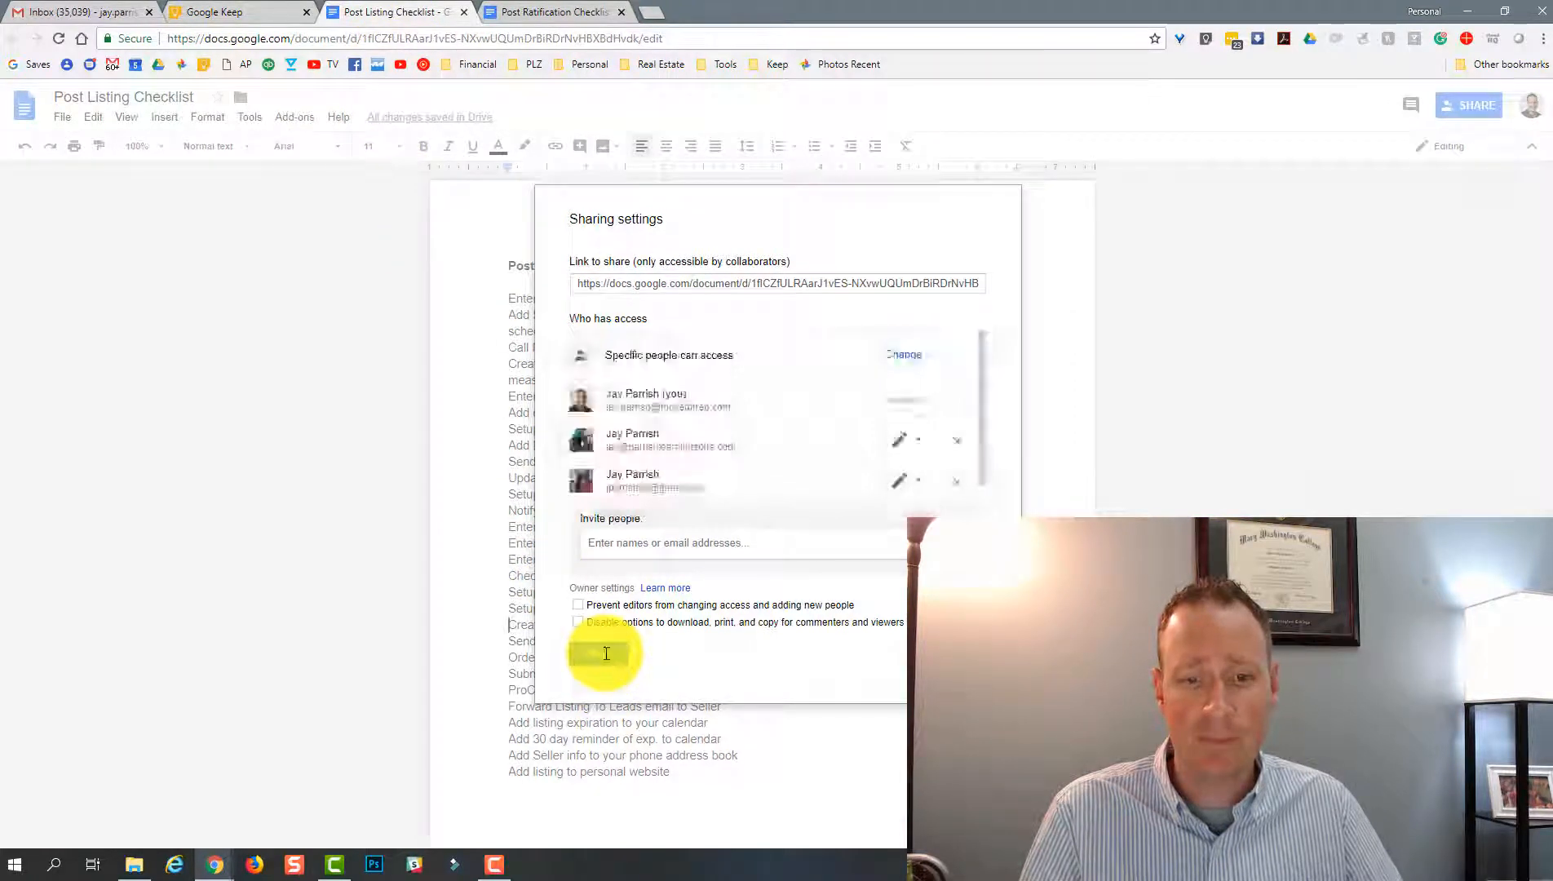
{"action": "left_click", "coordinate": [602, 653]}
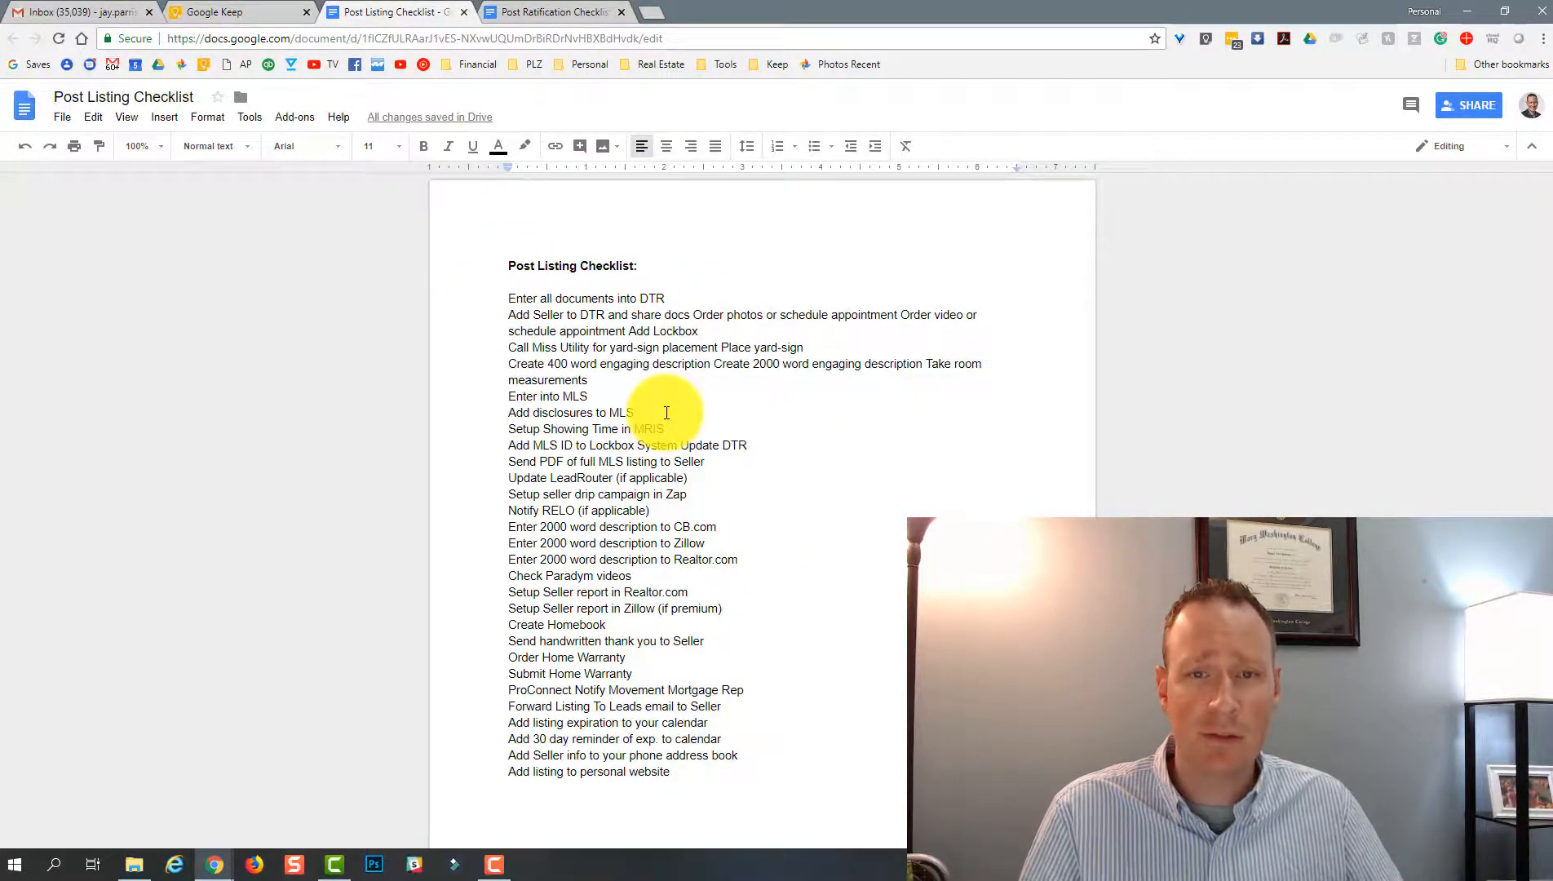
{"action": "left_click_drag", "start_coordinate": [506, 298], "coordinate": [798, 760]}
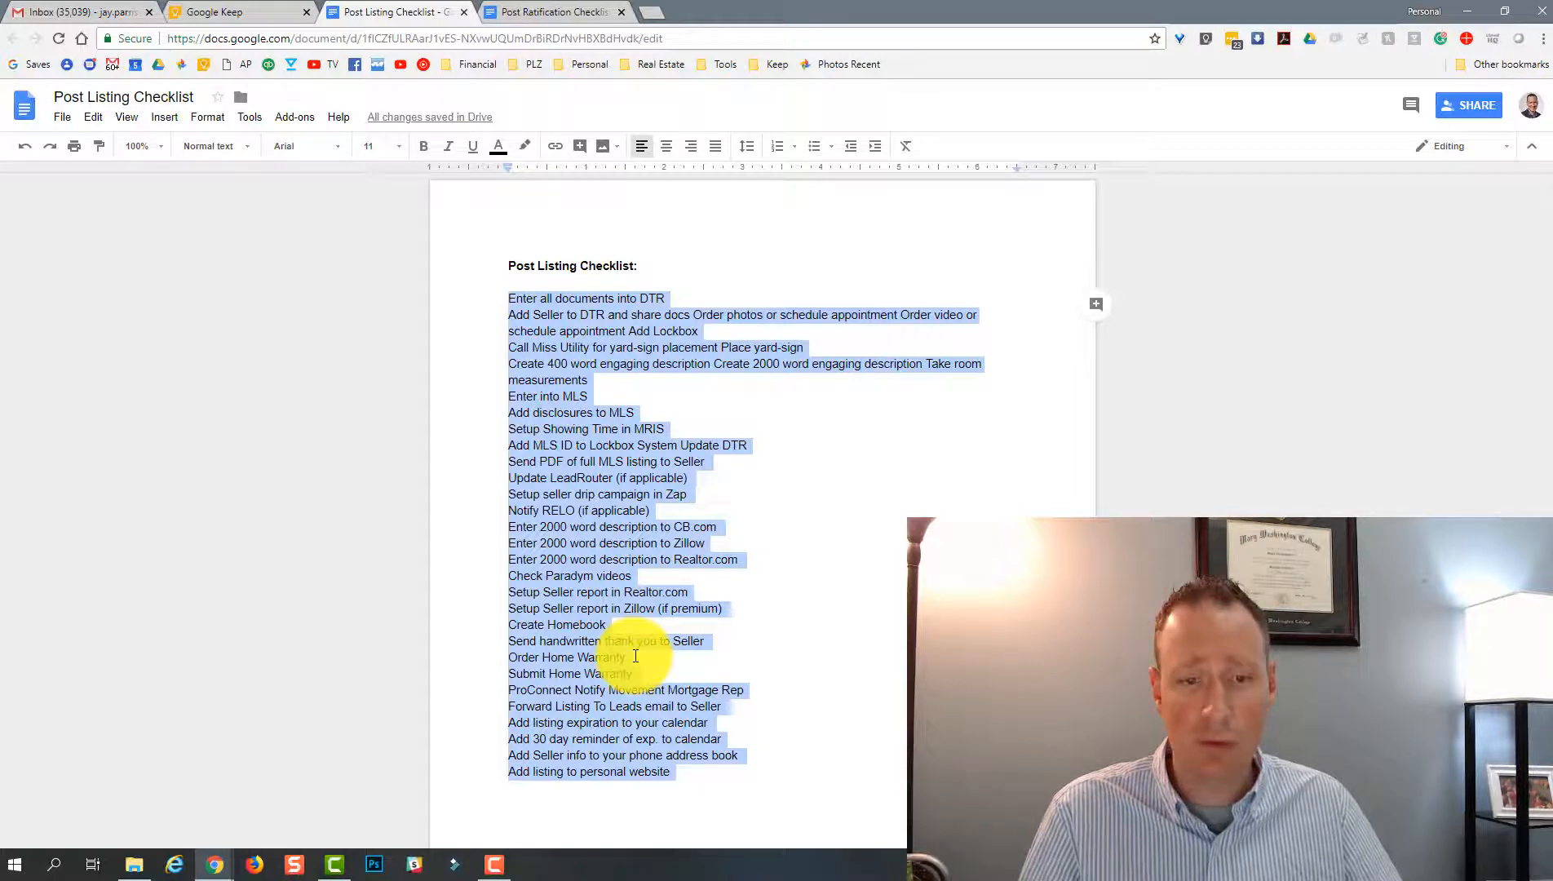
{"action": "left_click", "coordinate": [239, 11]}
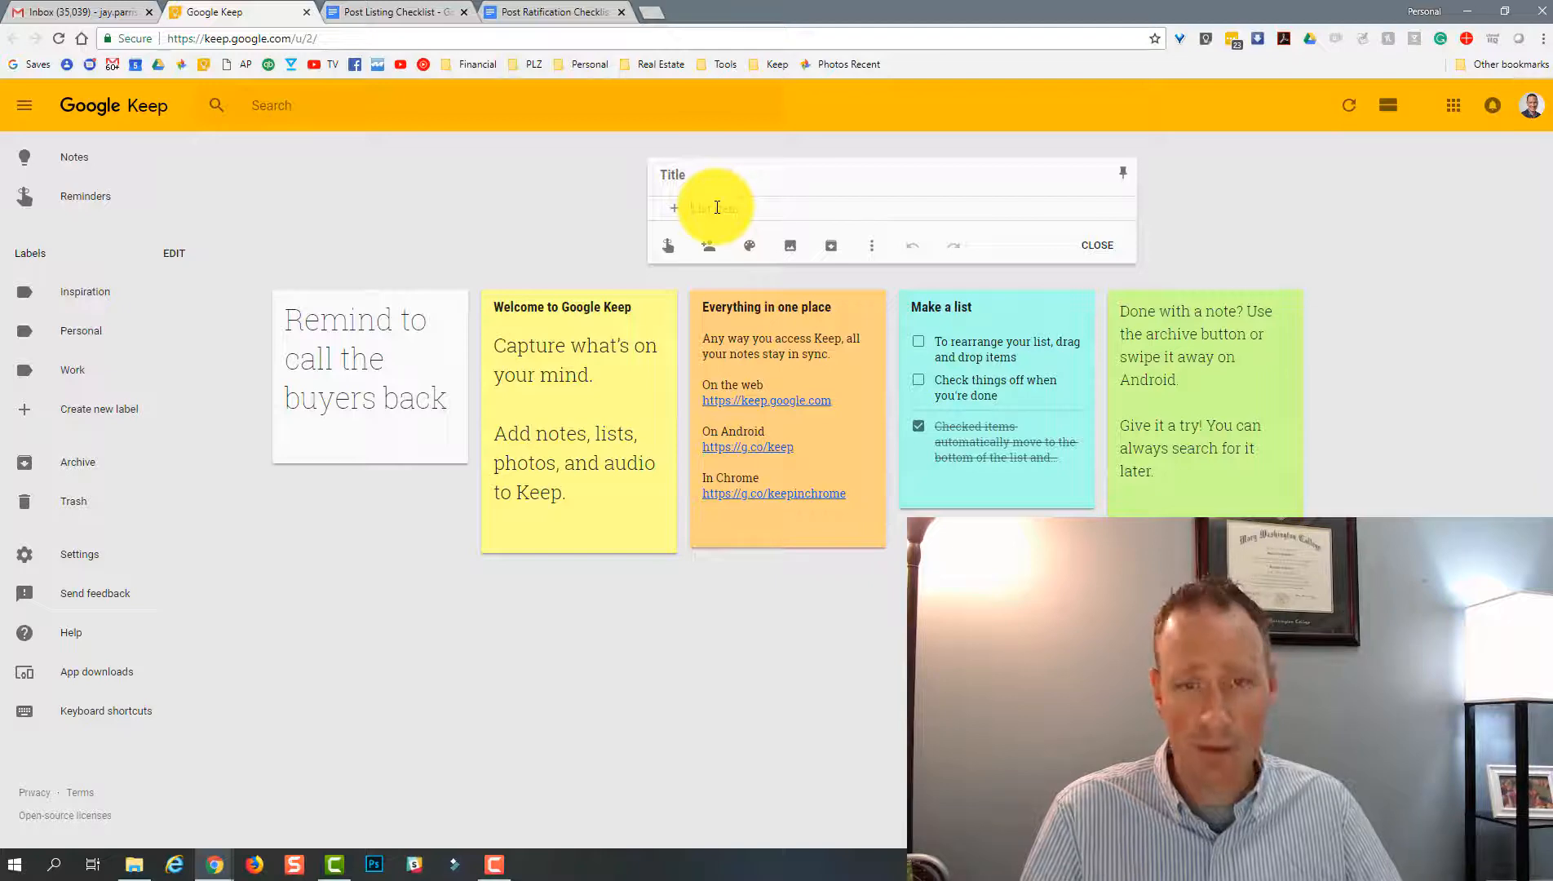
{"action": "key", "text": "ctrl+v"}
{"action": "scroll", "coordinate": [801, 349], "scroll_direction": "up", "scroll_amount": 5}
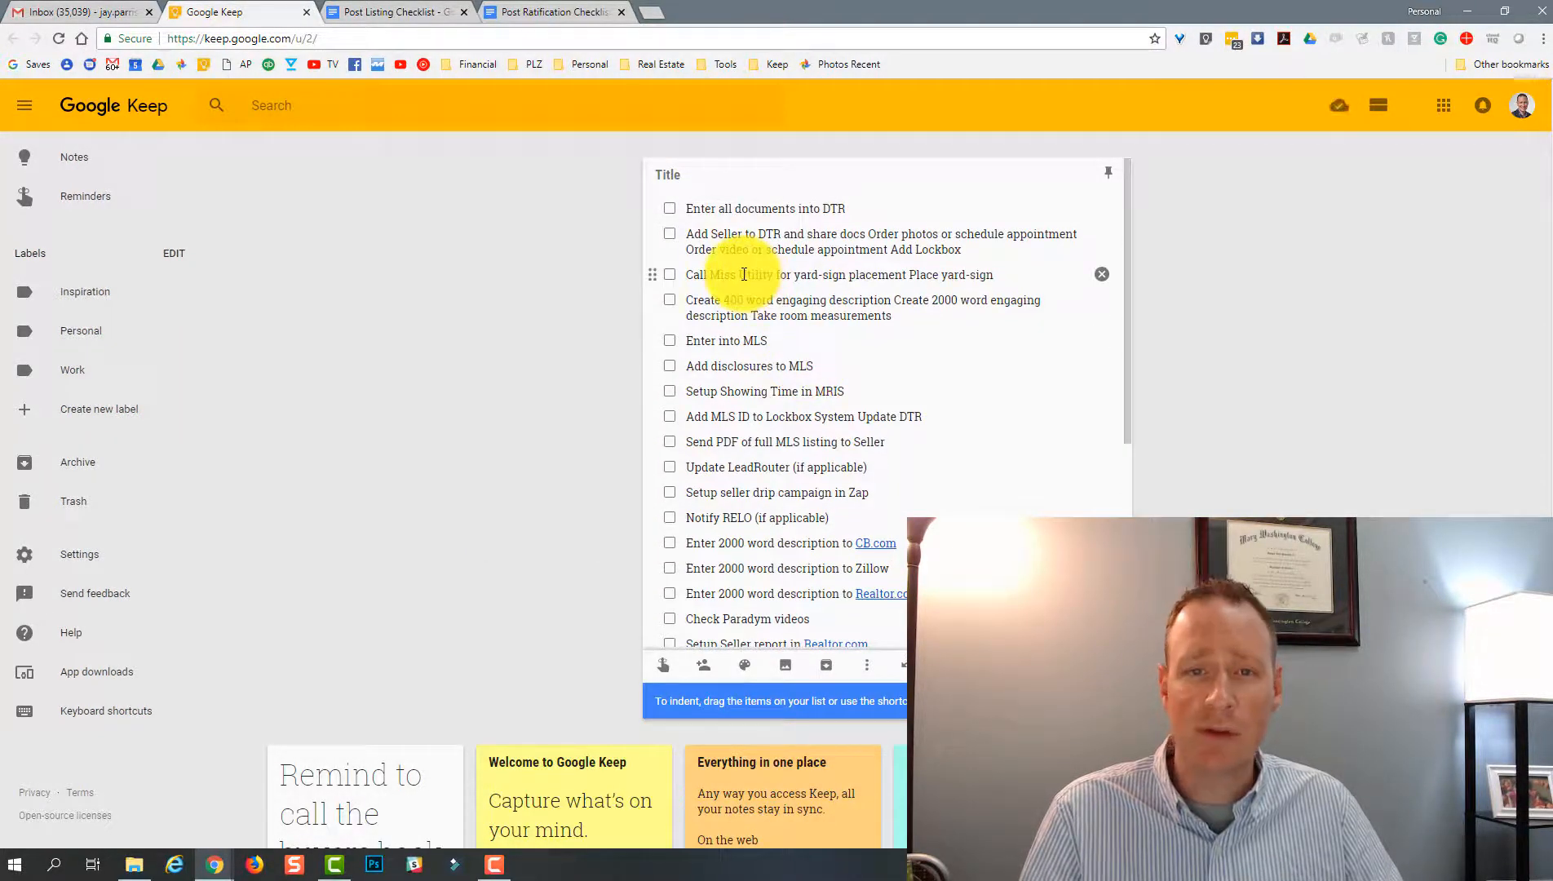
Title the new list "Post Listing Checklist template" and color the note blue
{"action": "left_click", "coordinate": [680, 180]}
{"action": "type", "text": "Post"}
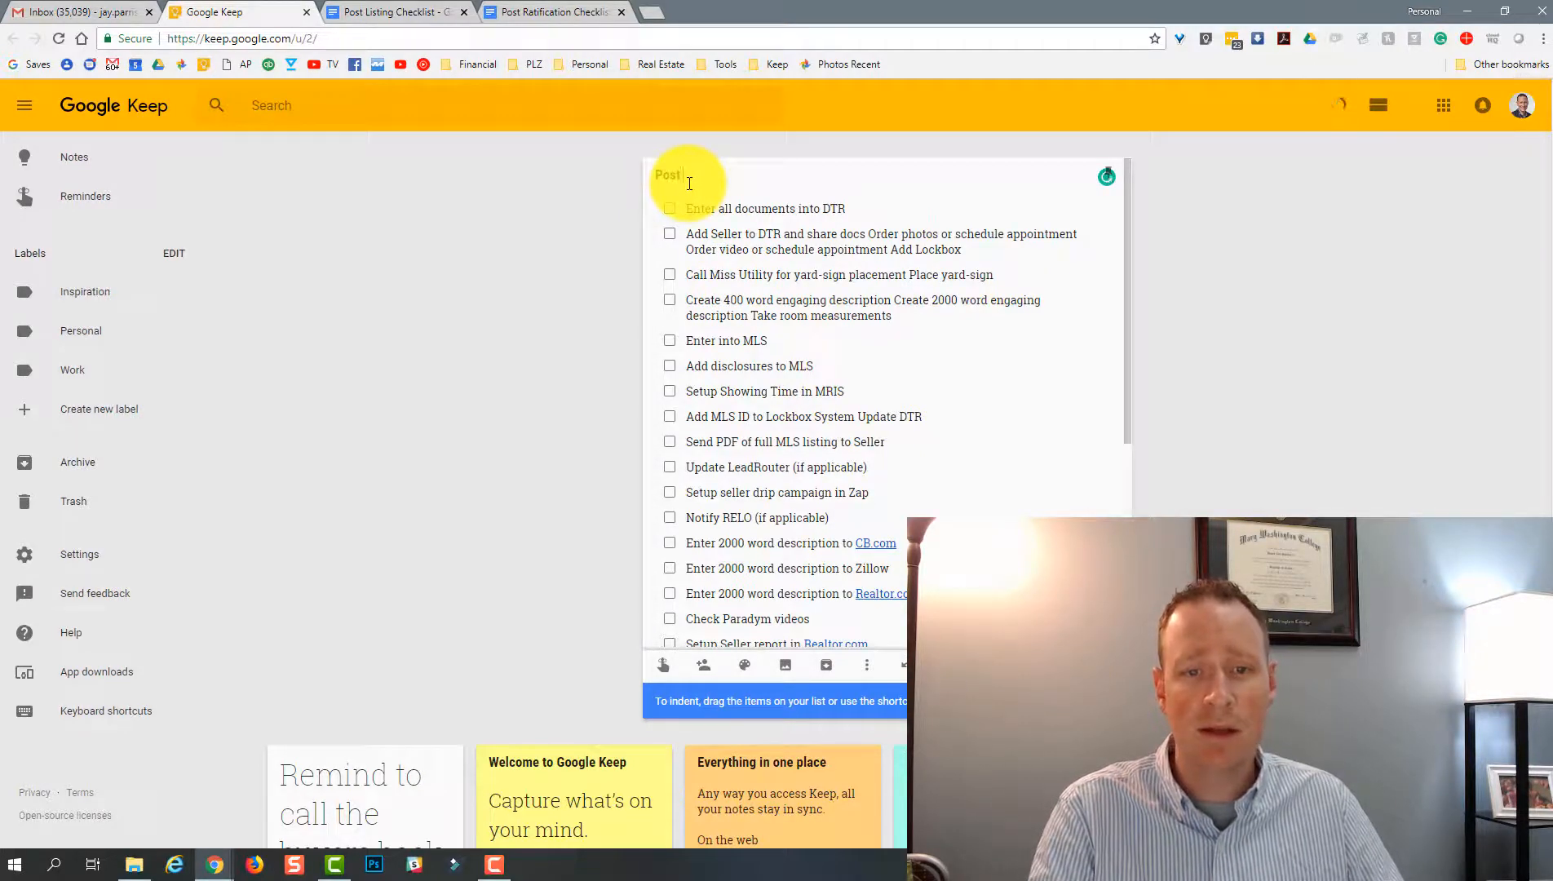
{"action": "type", "text": " Listing Checklist template"}
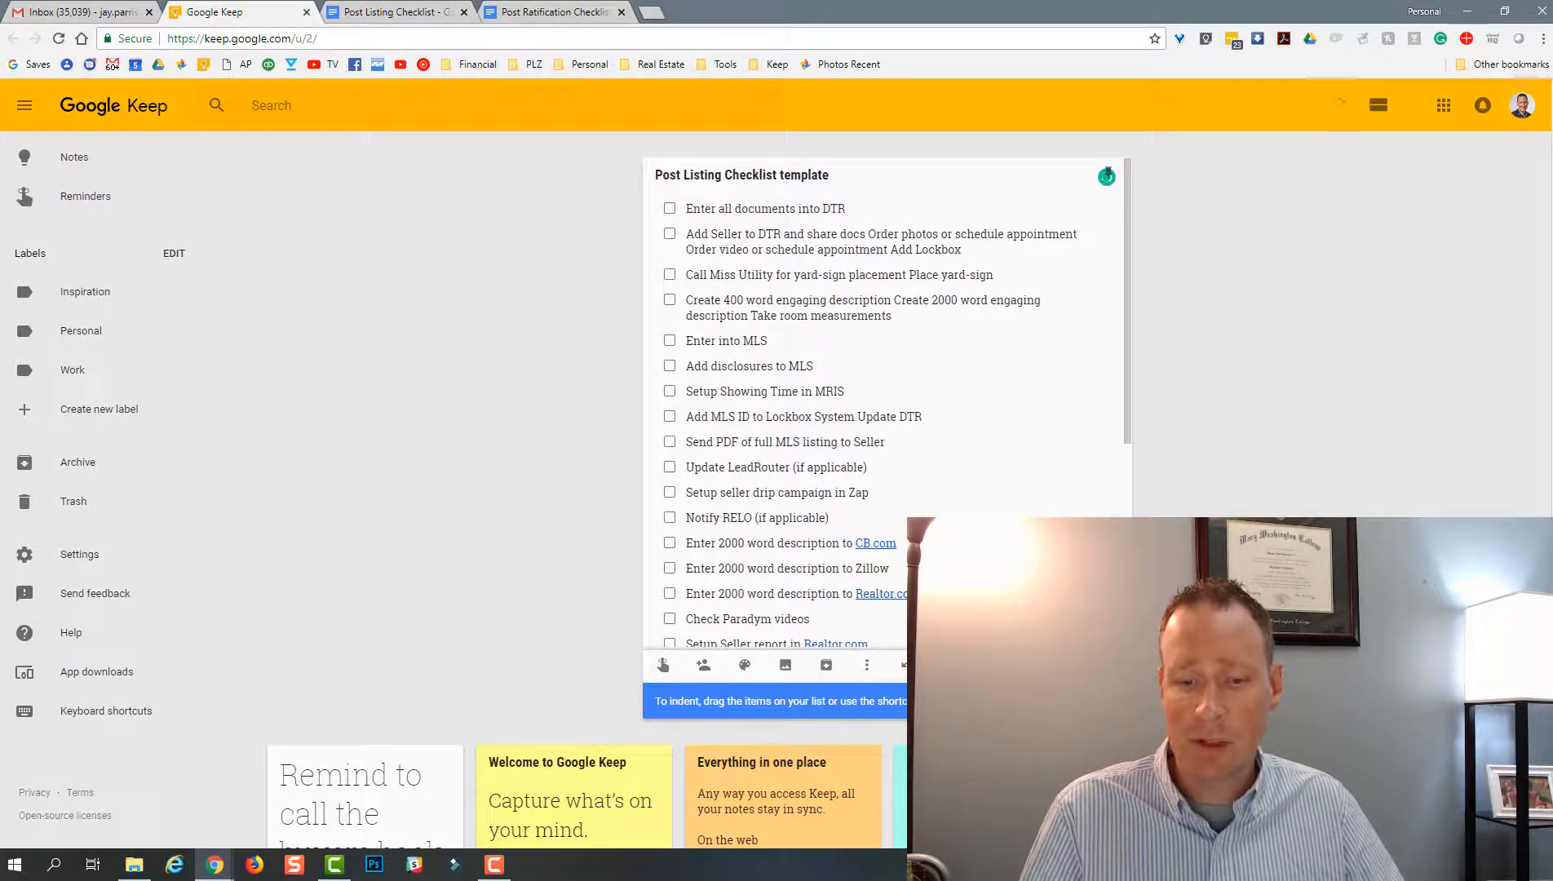
{"action": "left_click", "coordinate": [508, 404]}
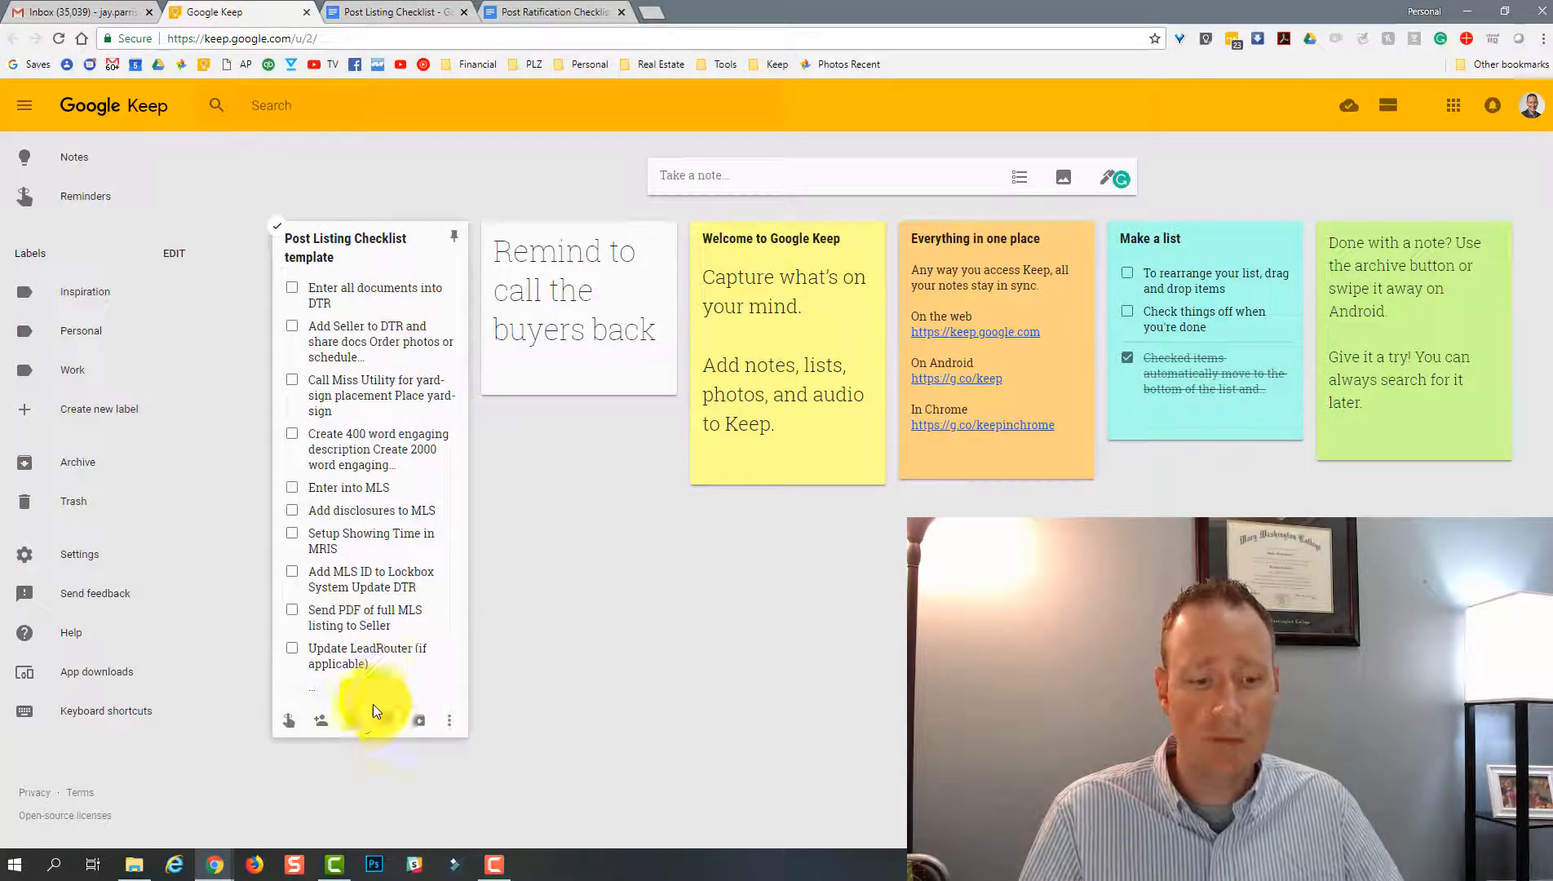
{"action": "mouse_move", "coordinate": [357, 728]}
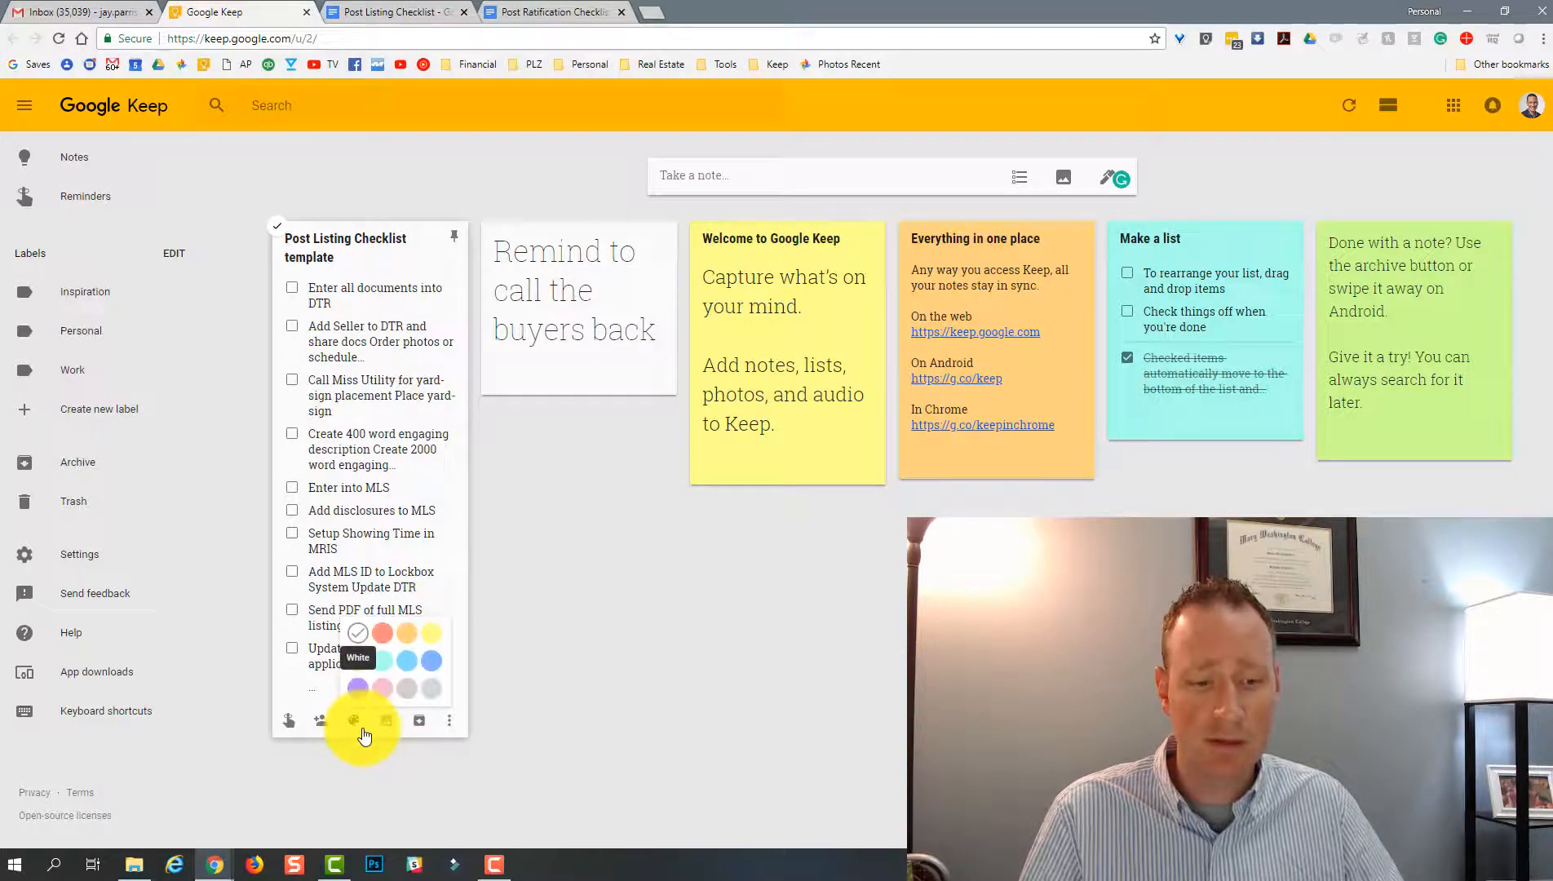
{"action": "left_click", "coordinate": [408, 667]}
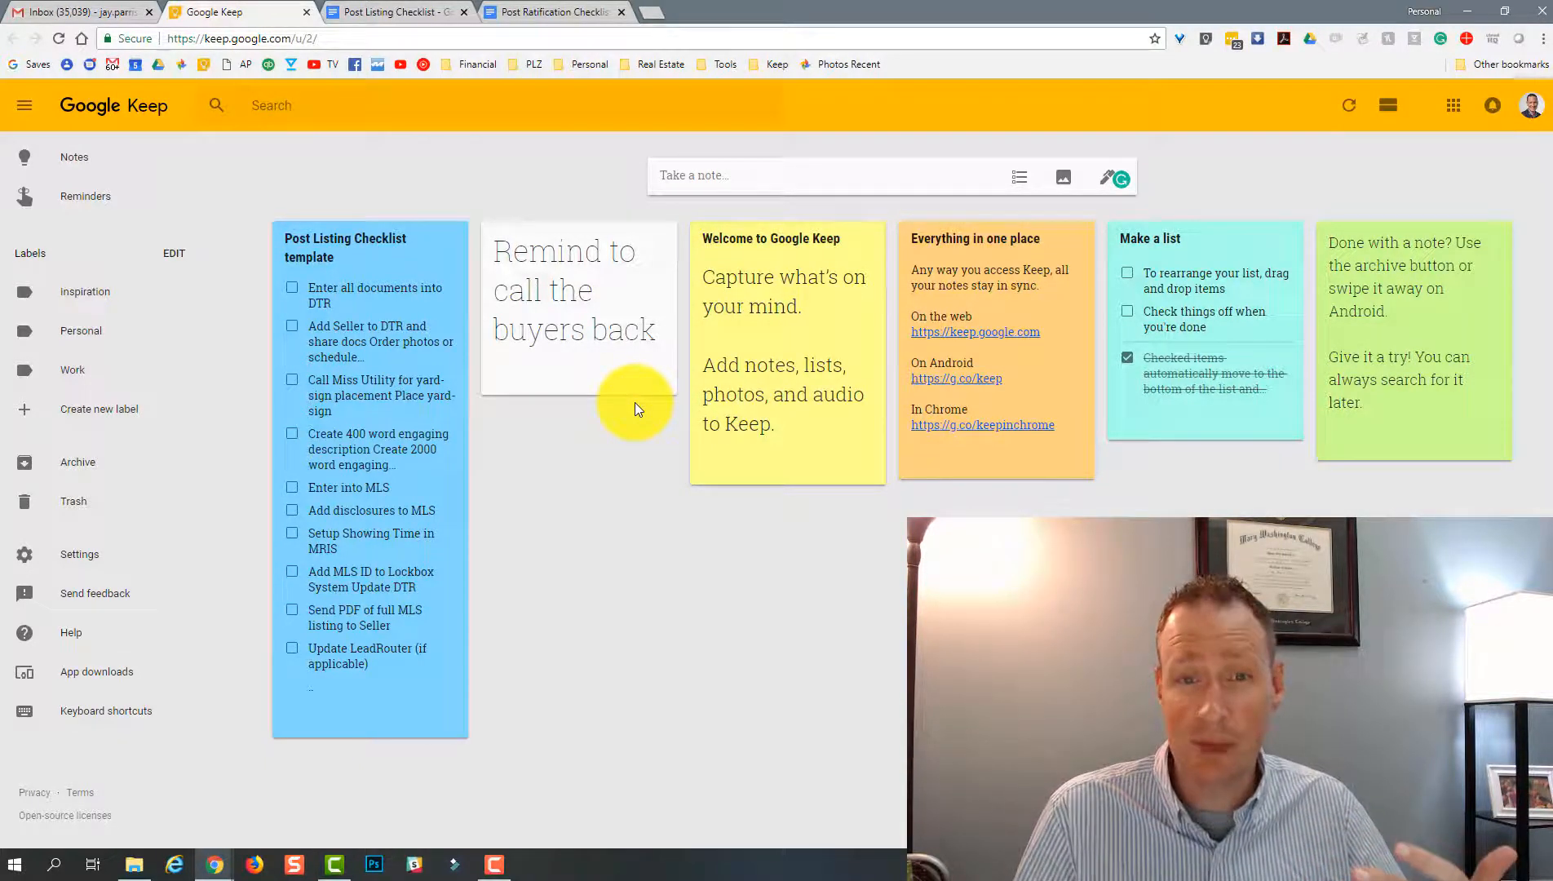
Search the notes for "template" and open the Post Listing Checklist template
{"action": "left_click", "coordinate": [379, 106]}
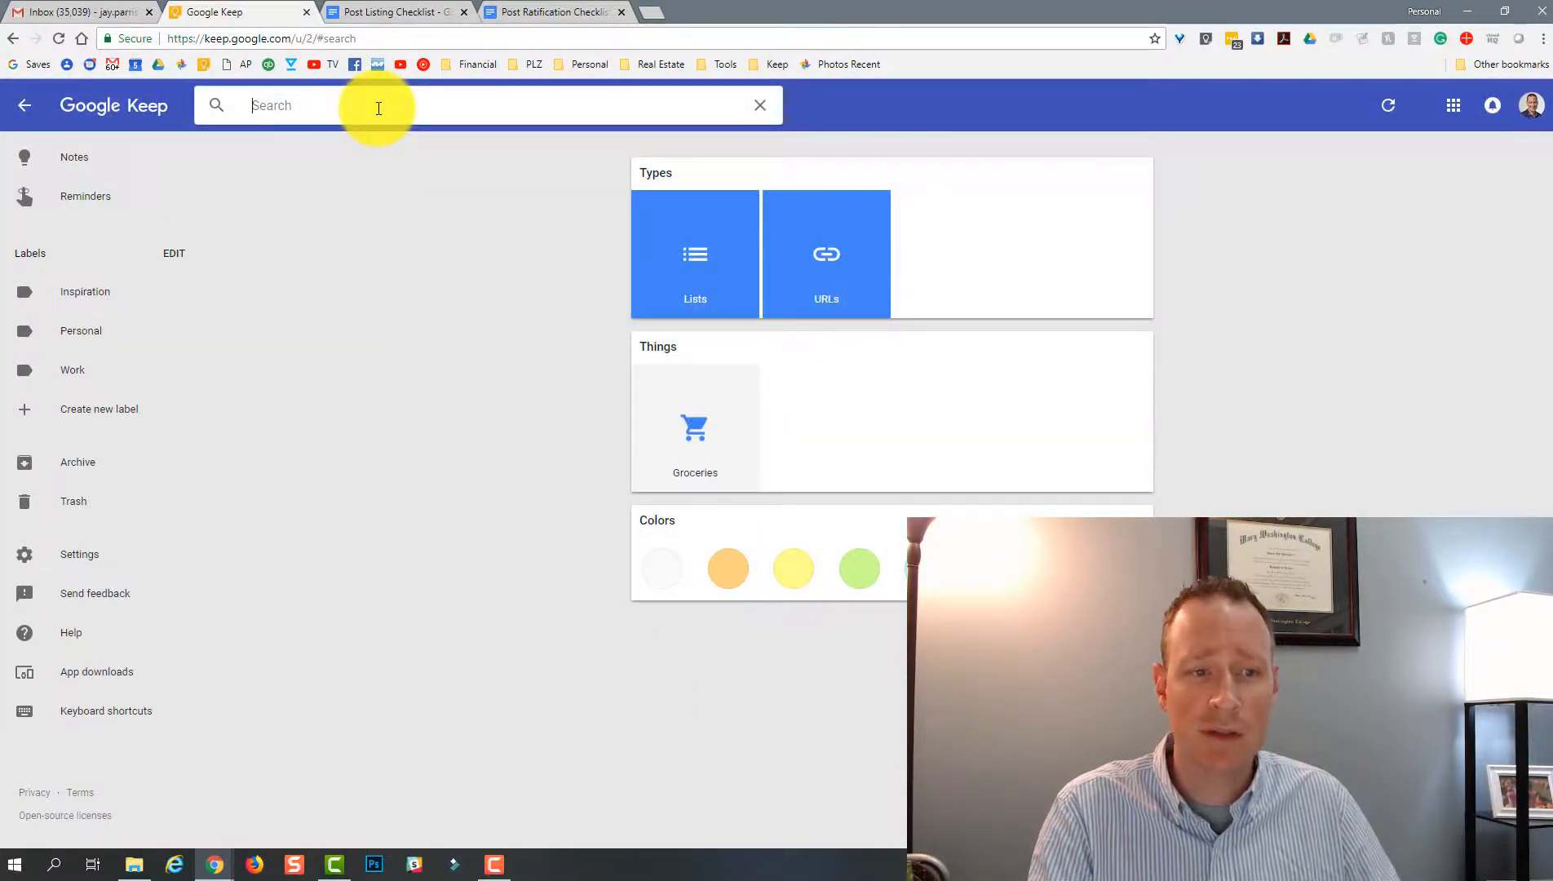
{"action": "type", "text": "emplate"}
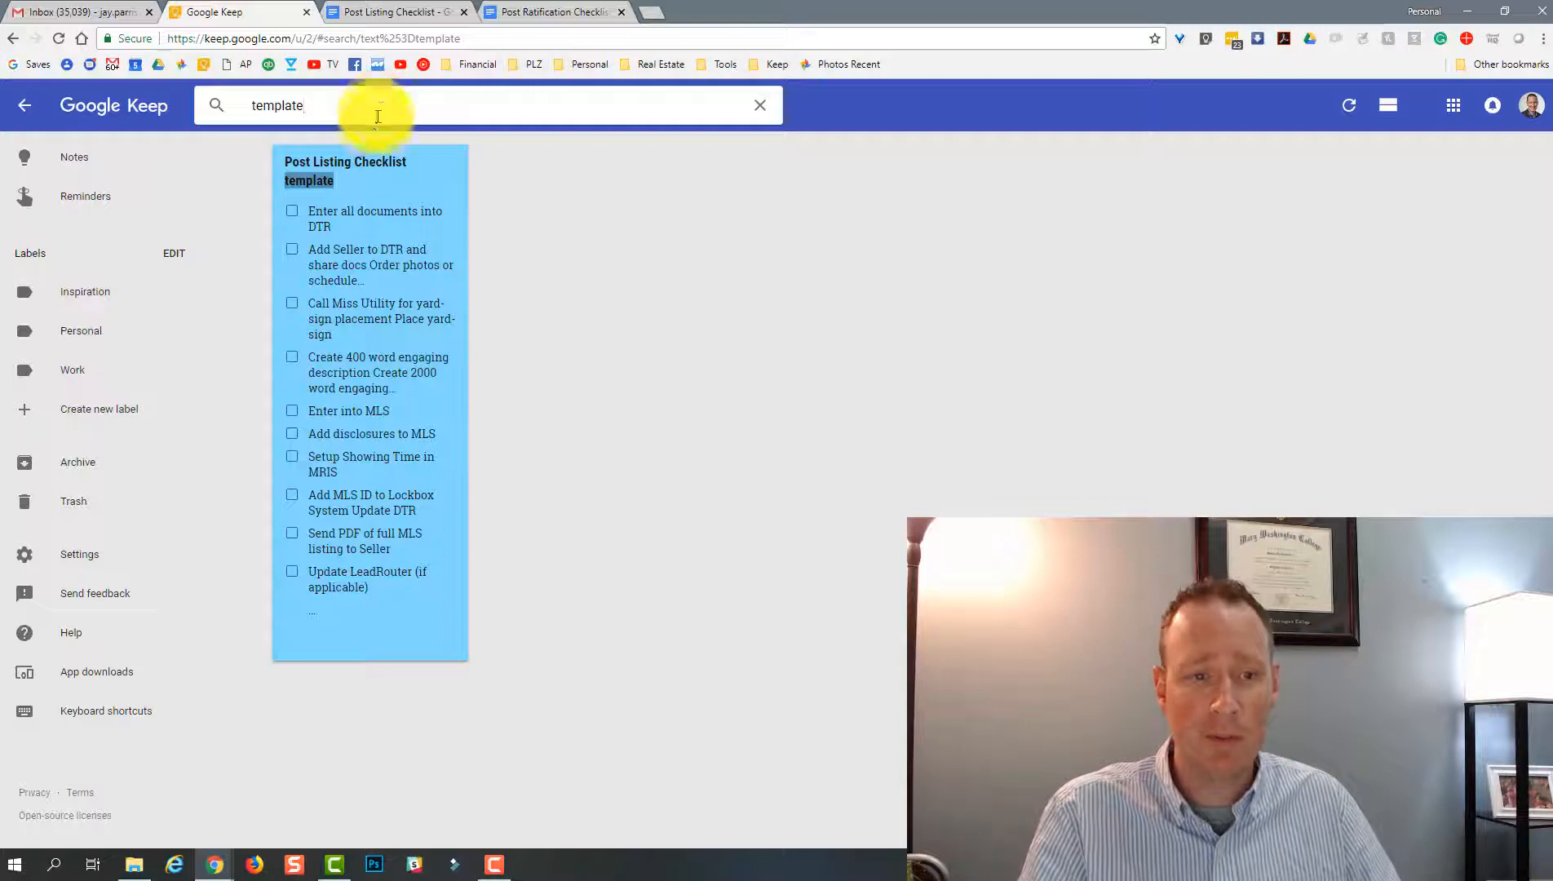
{"action": "left_click", "coordinate": [354, 160]}
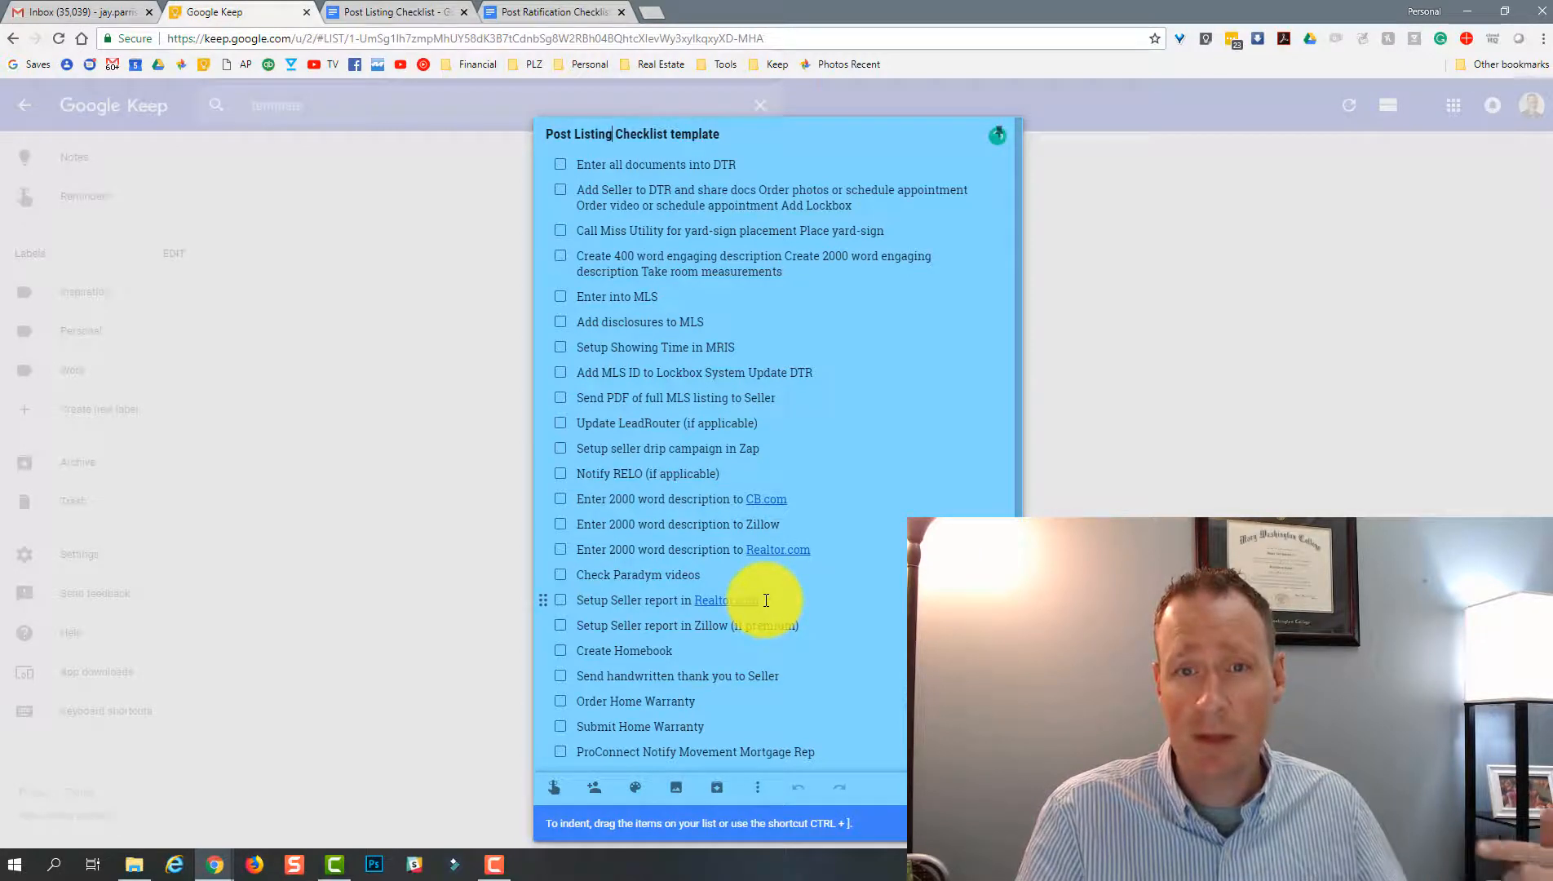
Make a copy of the template note, replace "template" in the copy's title with the client's full name, and return to all notes
{"action": "left_click", "coordinate": [758, 795]}
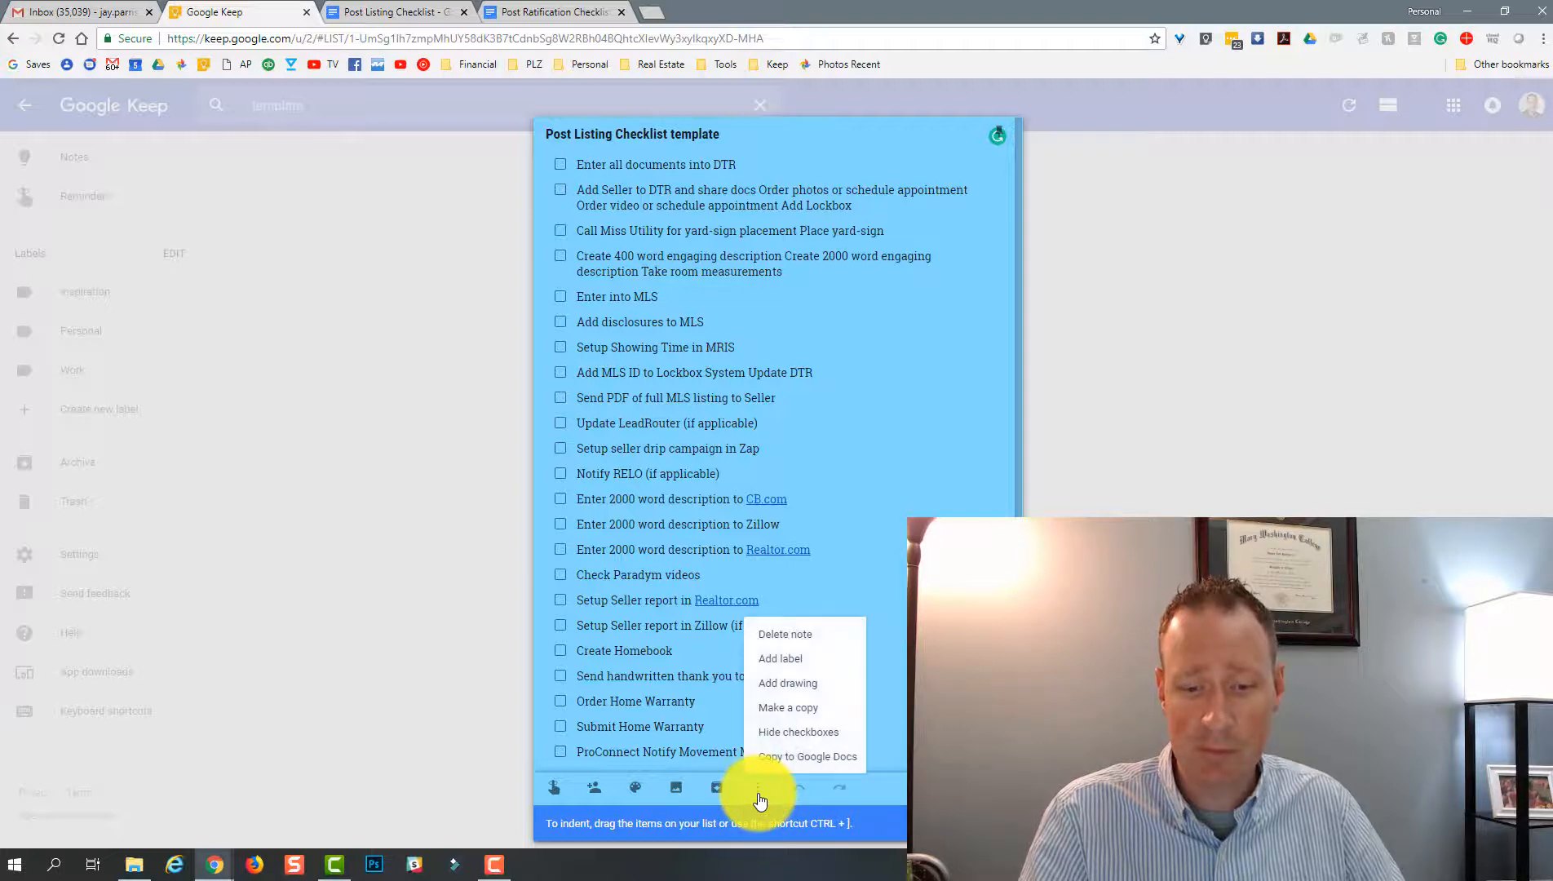
{"action": "left_click", "coordinate": [790, 715]}
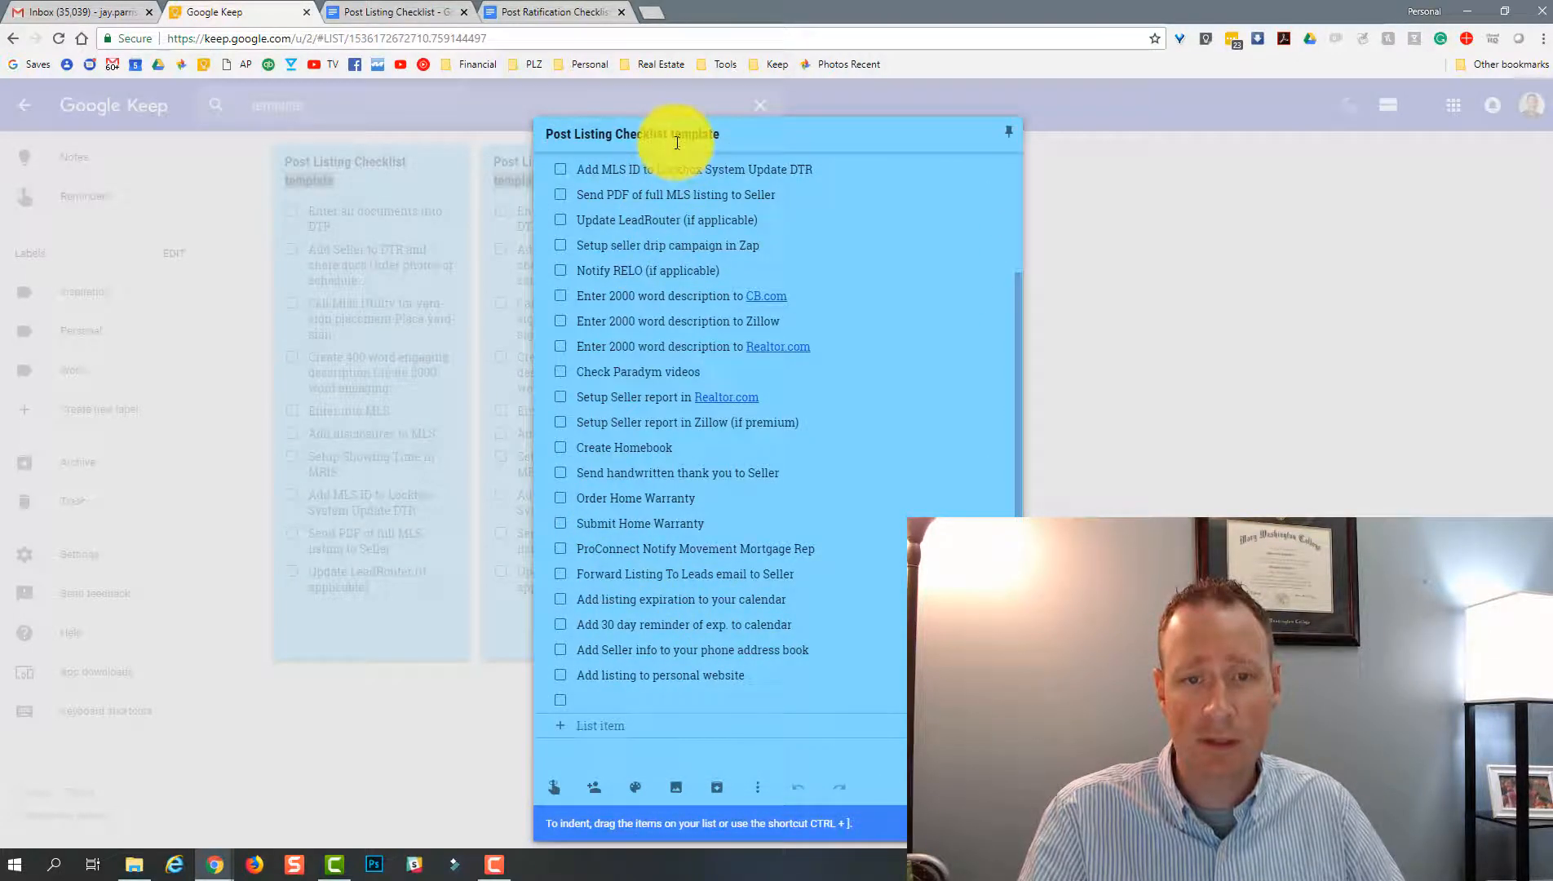
{"action": "left_click_drag", "start_coordinate": [671, 136], "coordinate": [723, 133]}
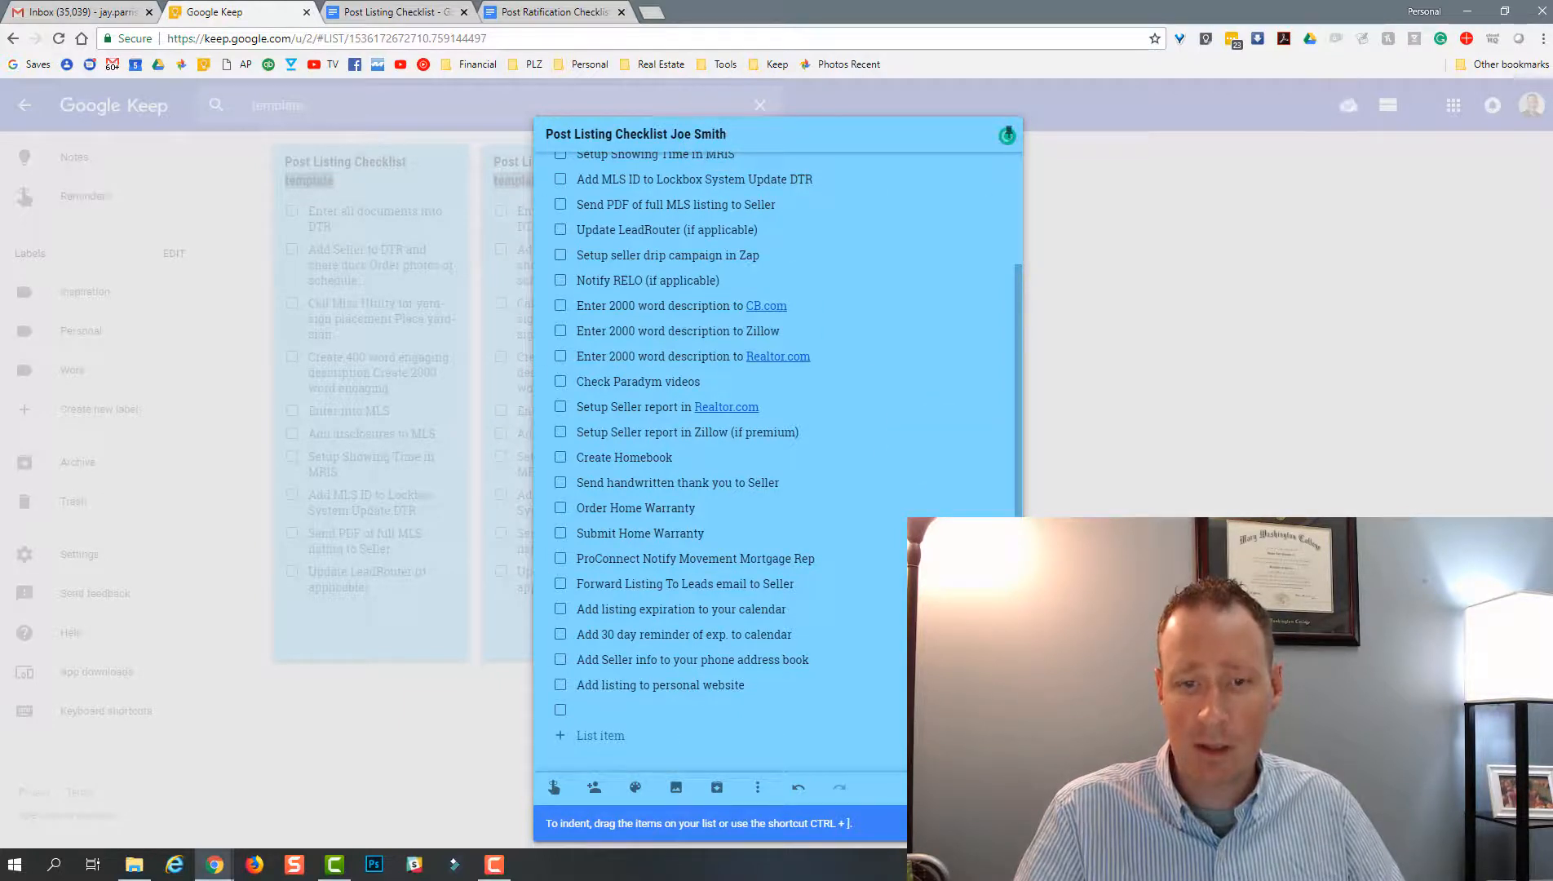
{"action": "left_click", "coordinate": [868, 697]}
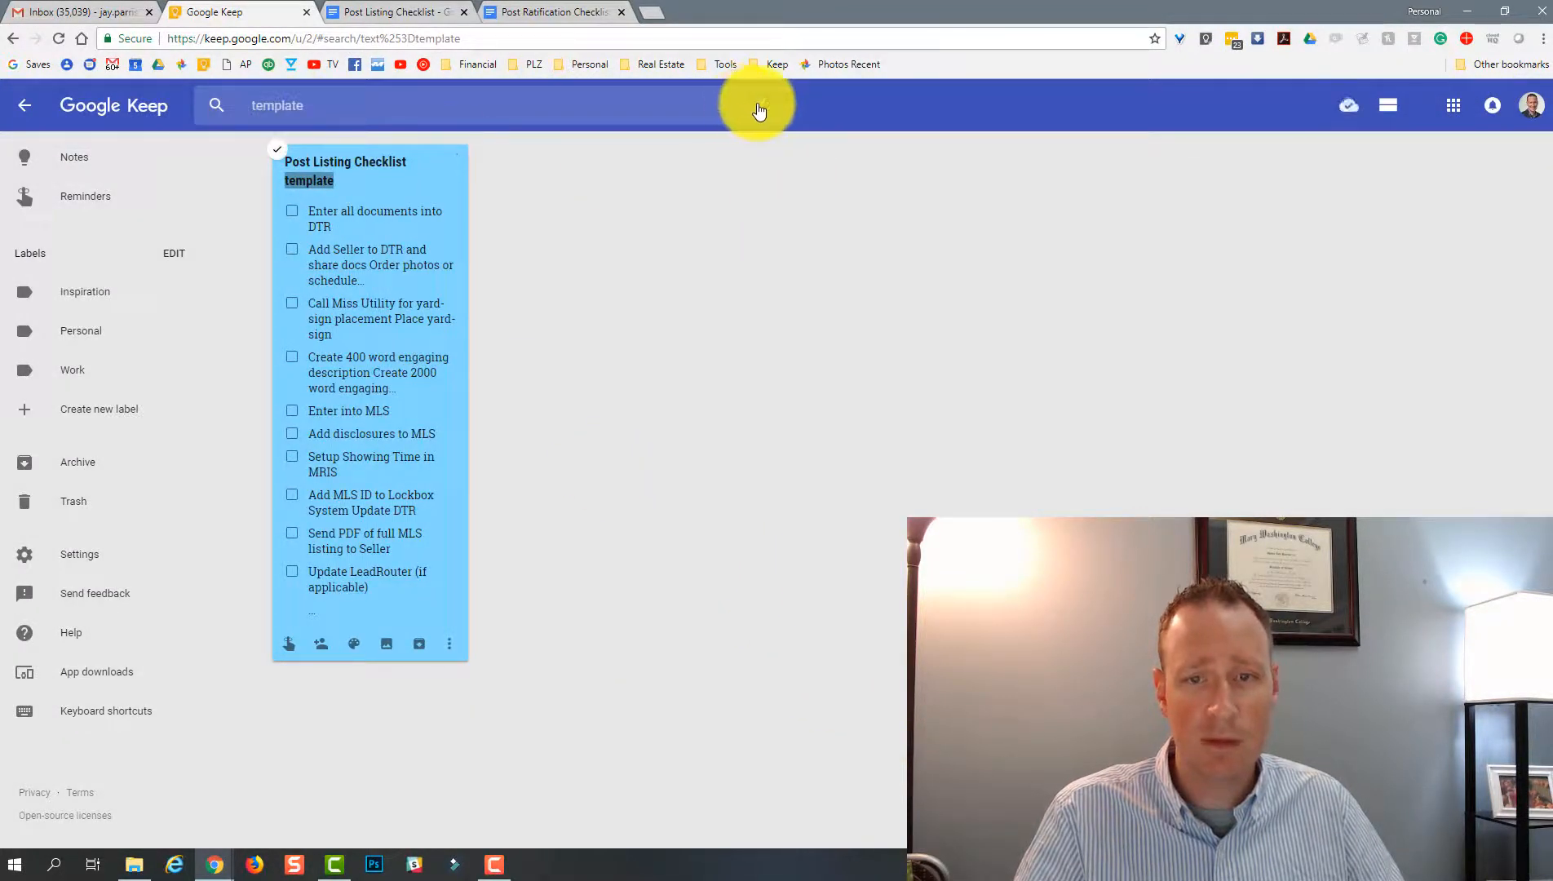
{"action": "left_click", "coordinate": [758, 107]}
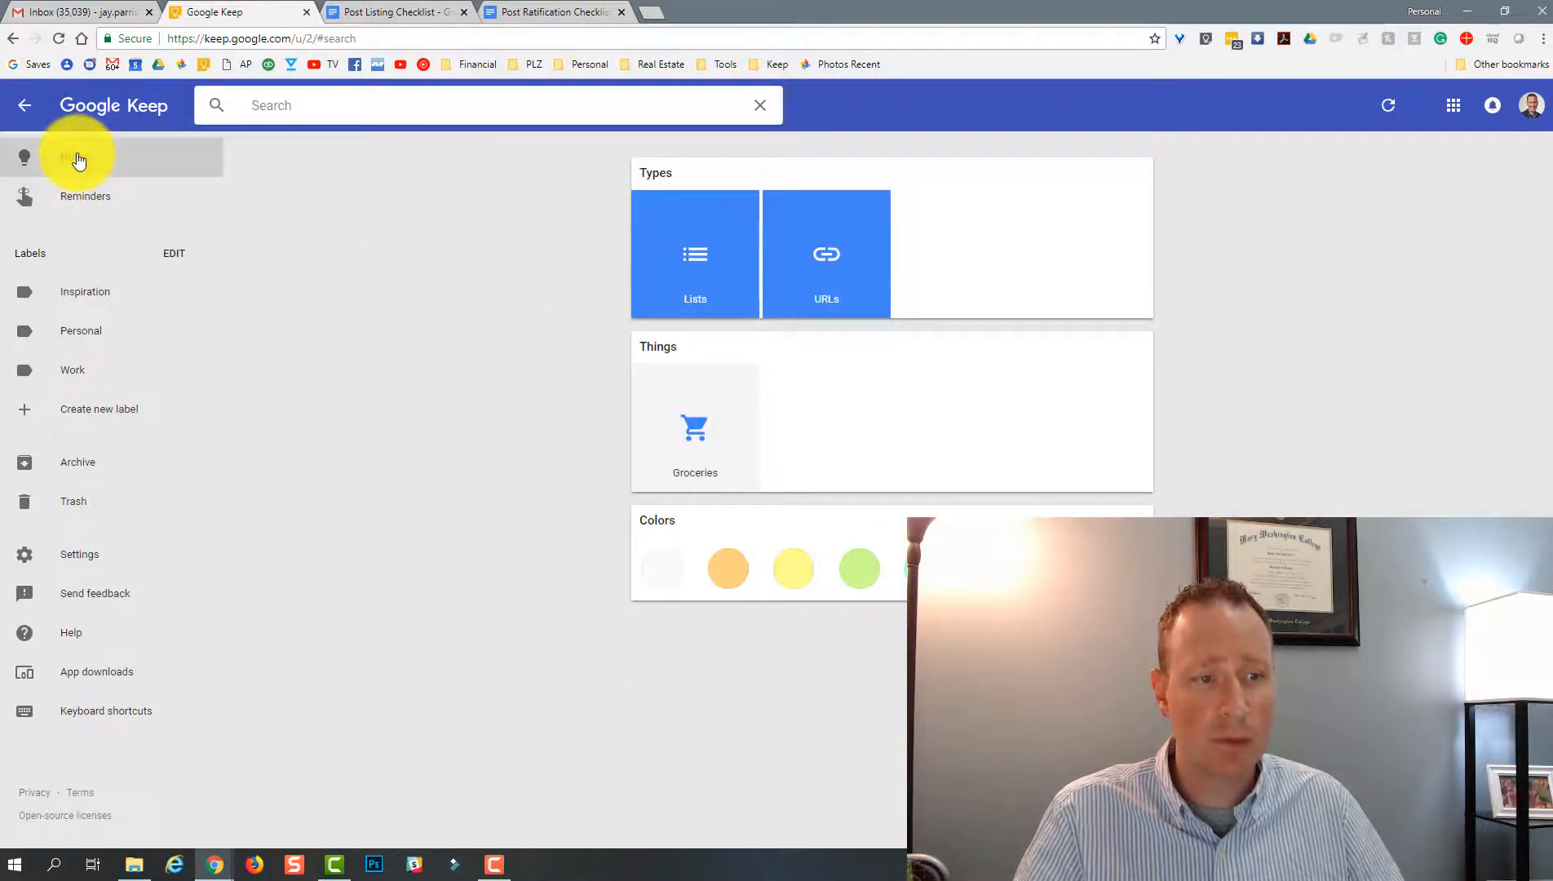
{"action": "left_click", "coordinate": [78, 160]}
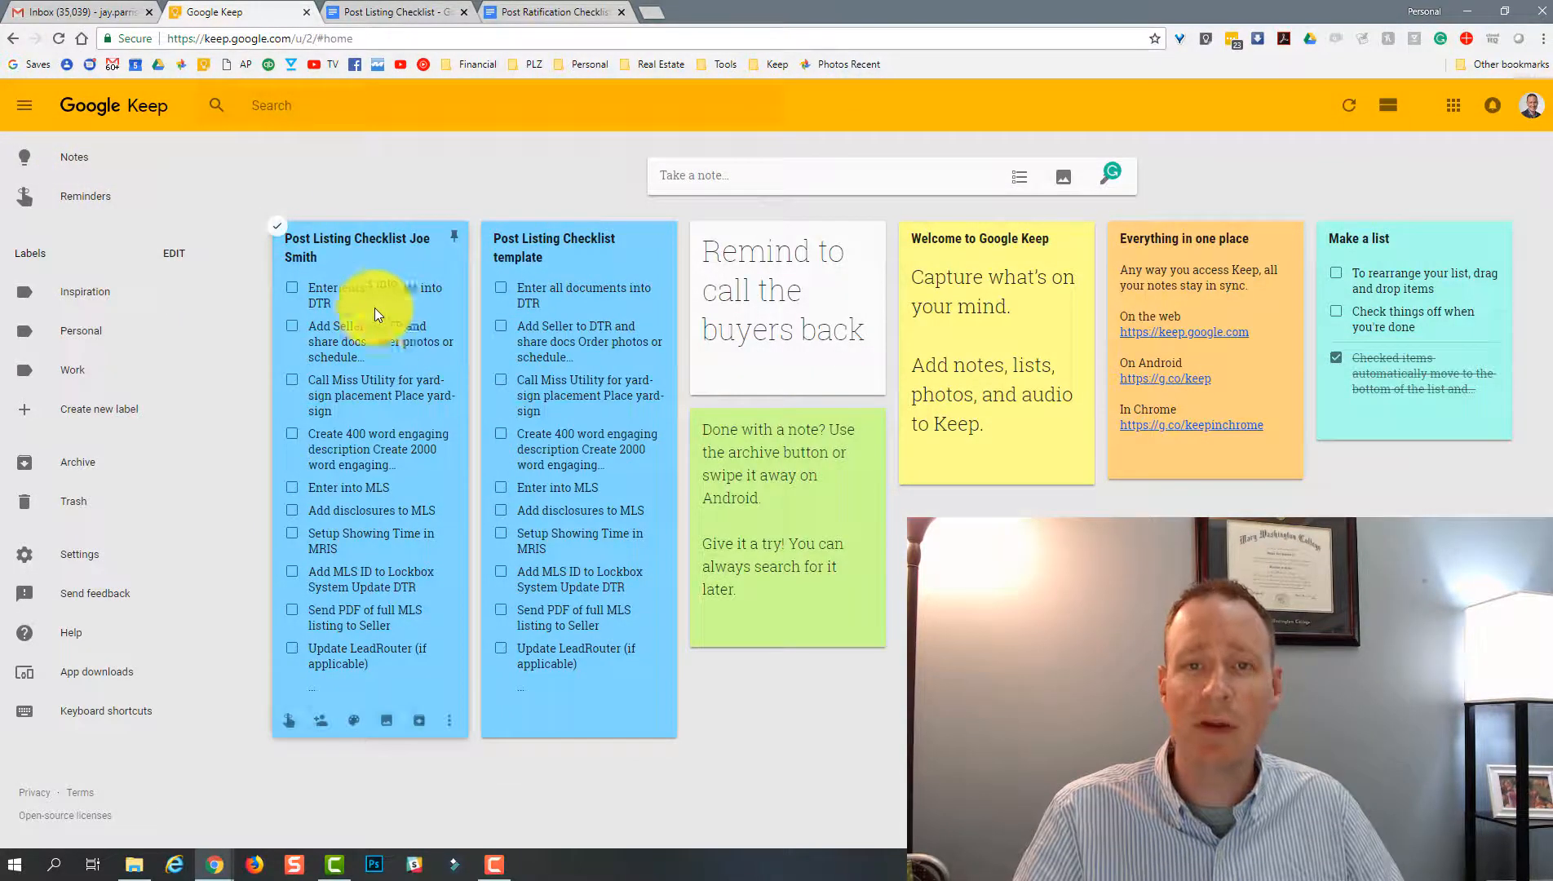
Check off "Enter all documents into DTR" and "Enter 2000 word description to CB.com" in the client's checklist
{"action": "left_click", "coordinate": [292, 289]}
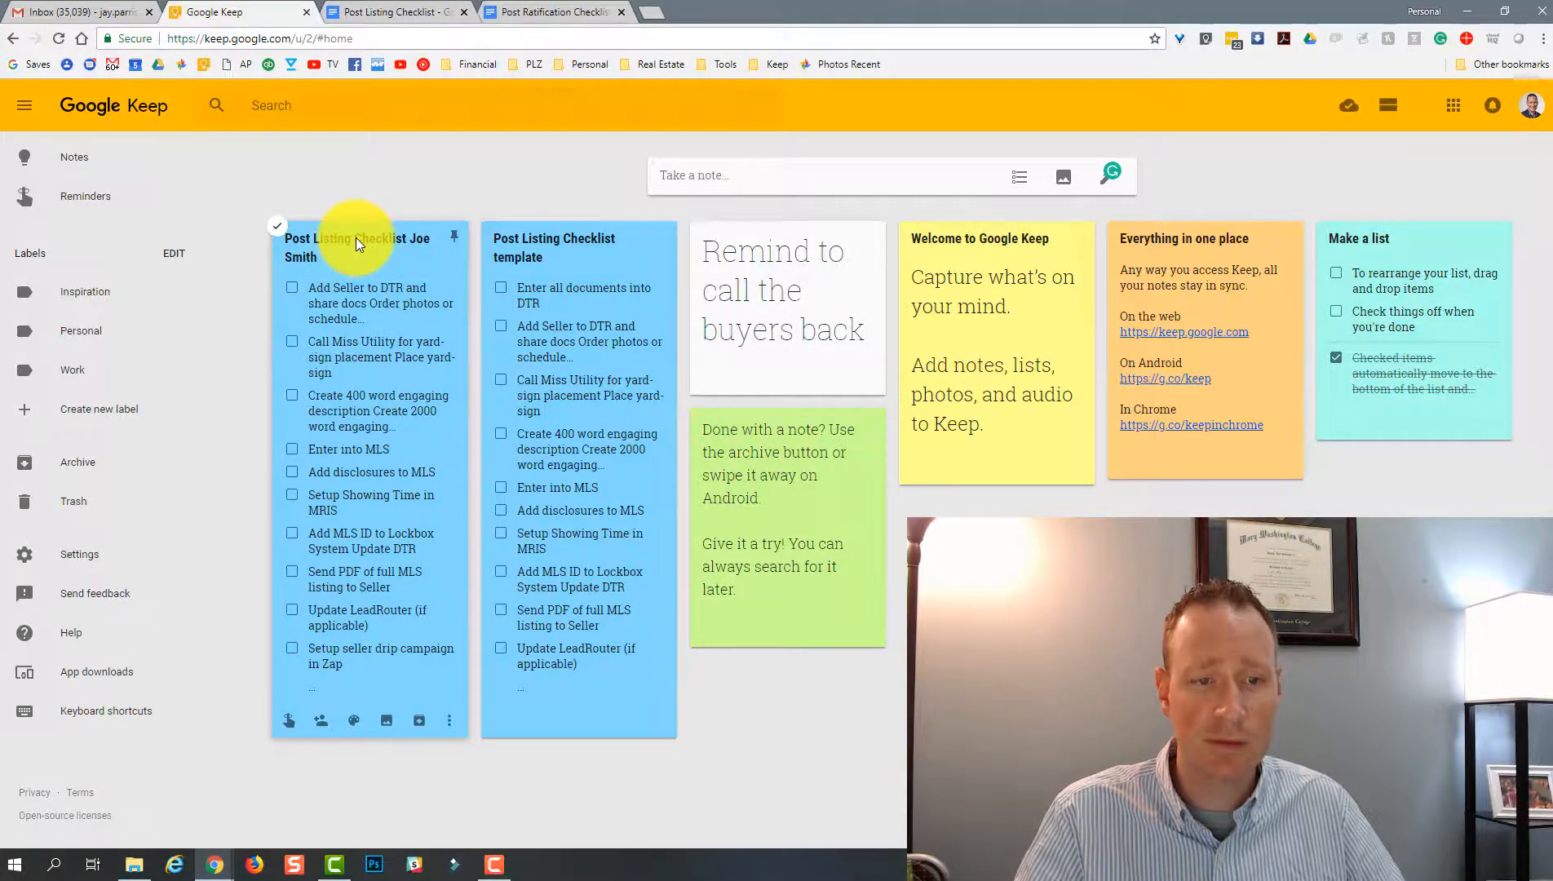
{"action": "left_click", "coordinate": [356, 238]}
{"action": "scroll", "coordinate": [686, 577], "scroll_direction": "down", "scroll_amount": 2}
{"action": "scroll", "coordinate": [687, 577], "scroll_direction": "down", "scroll_amount": 3}
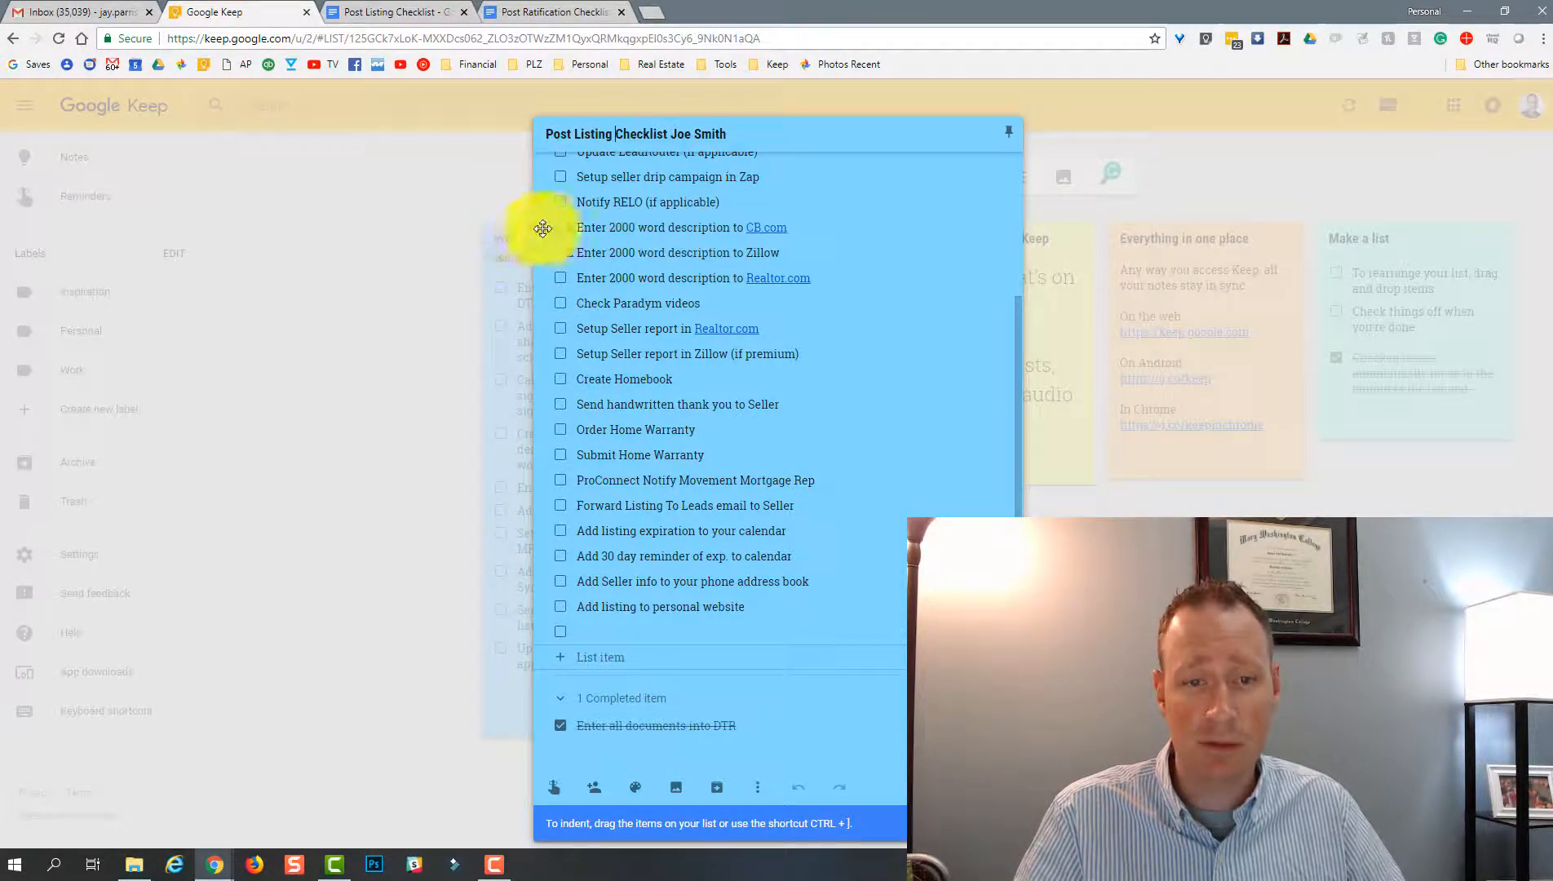
{"action": "left_click_drag", "start_coordinate": [557, 236], "coordinate": [604, 414]}
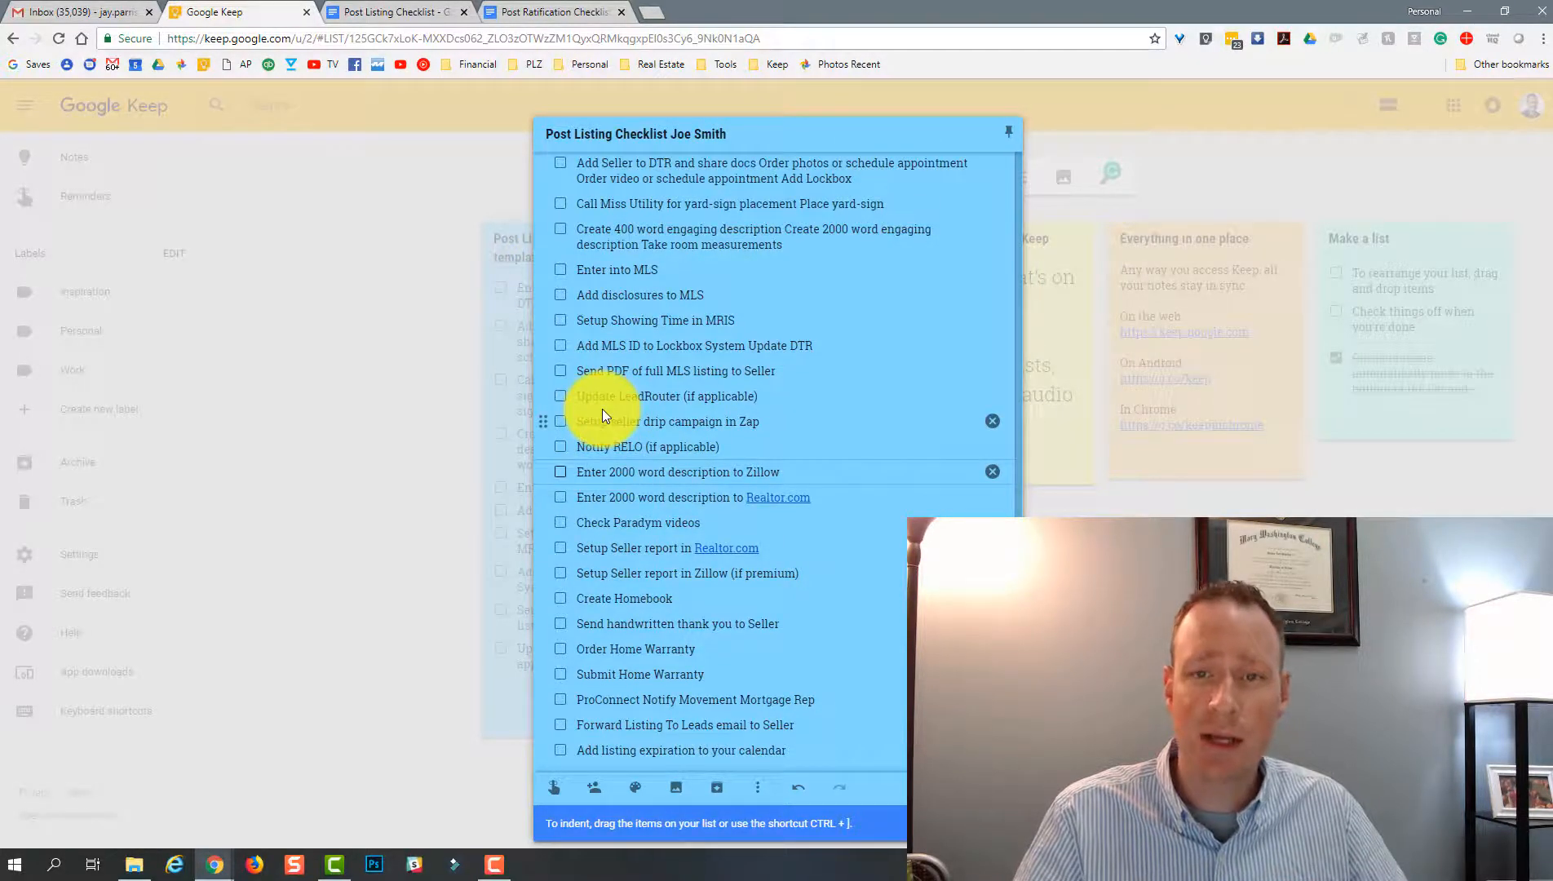
{"action": "scroll", "coordinate": [598, 412], "scroll_direction": "down", "scroll_amount": 1}
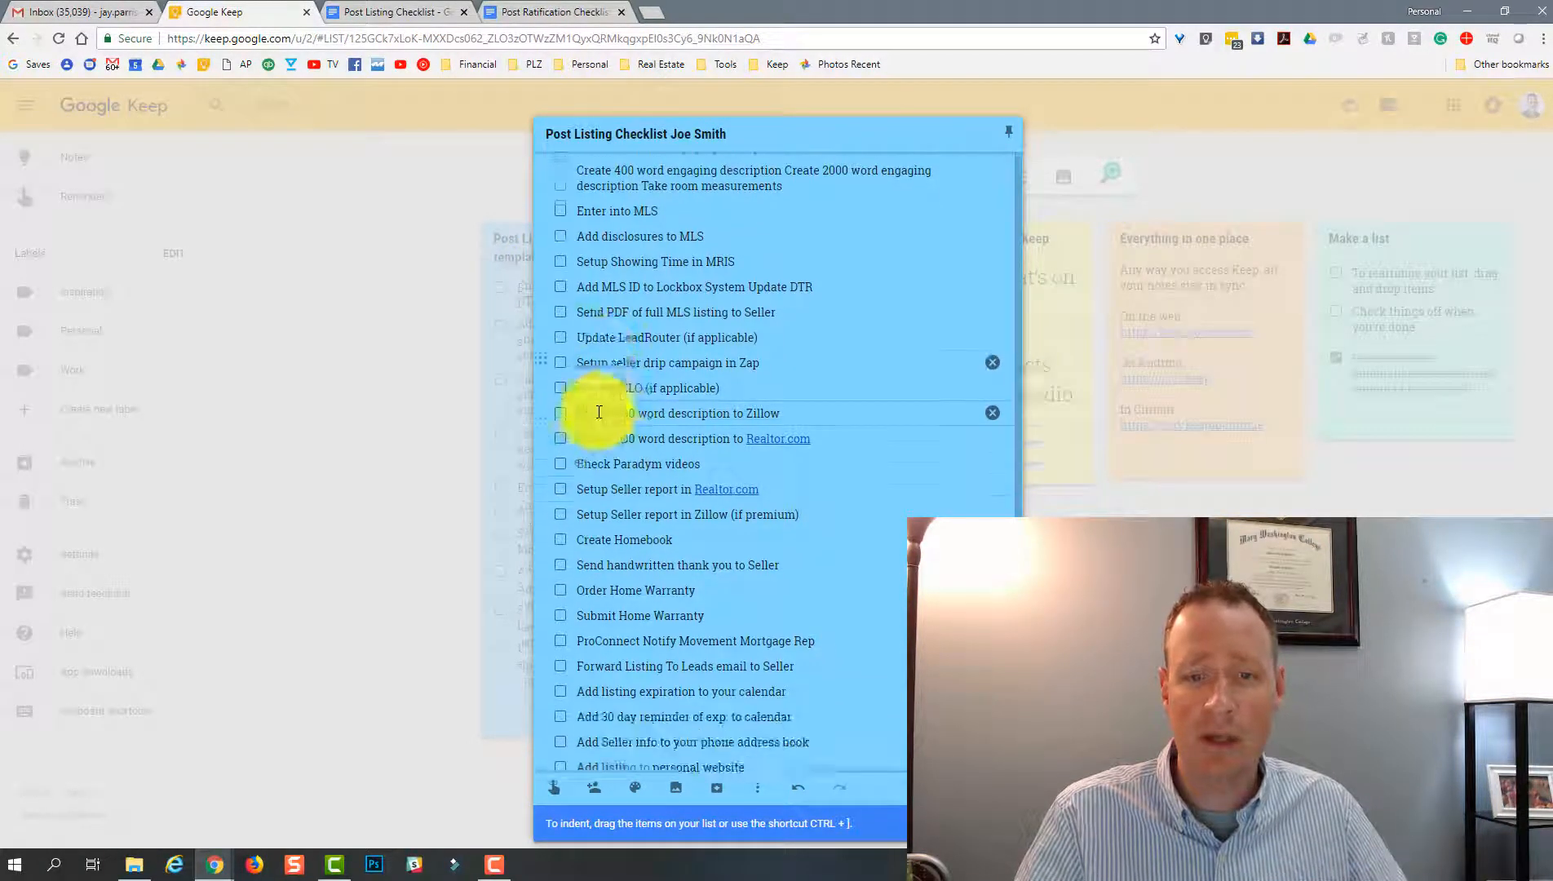
{"action": "scroll", "coordinate": [607, 416], "scroll_direction": "down", "scroll_amount": 3}
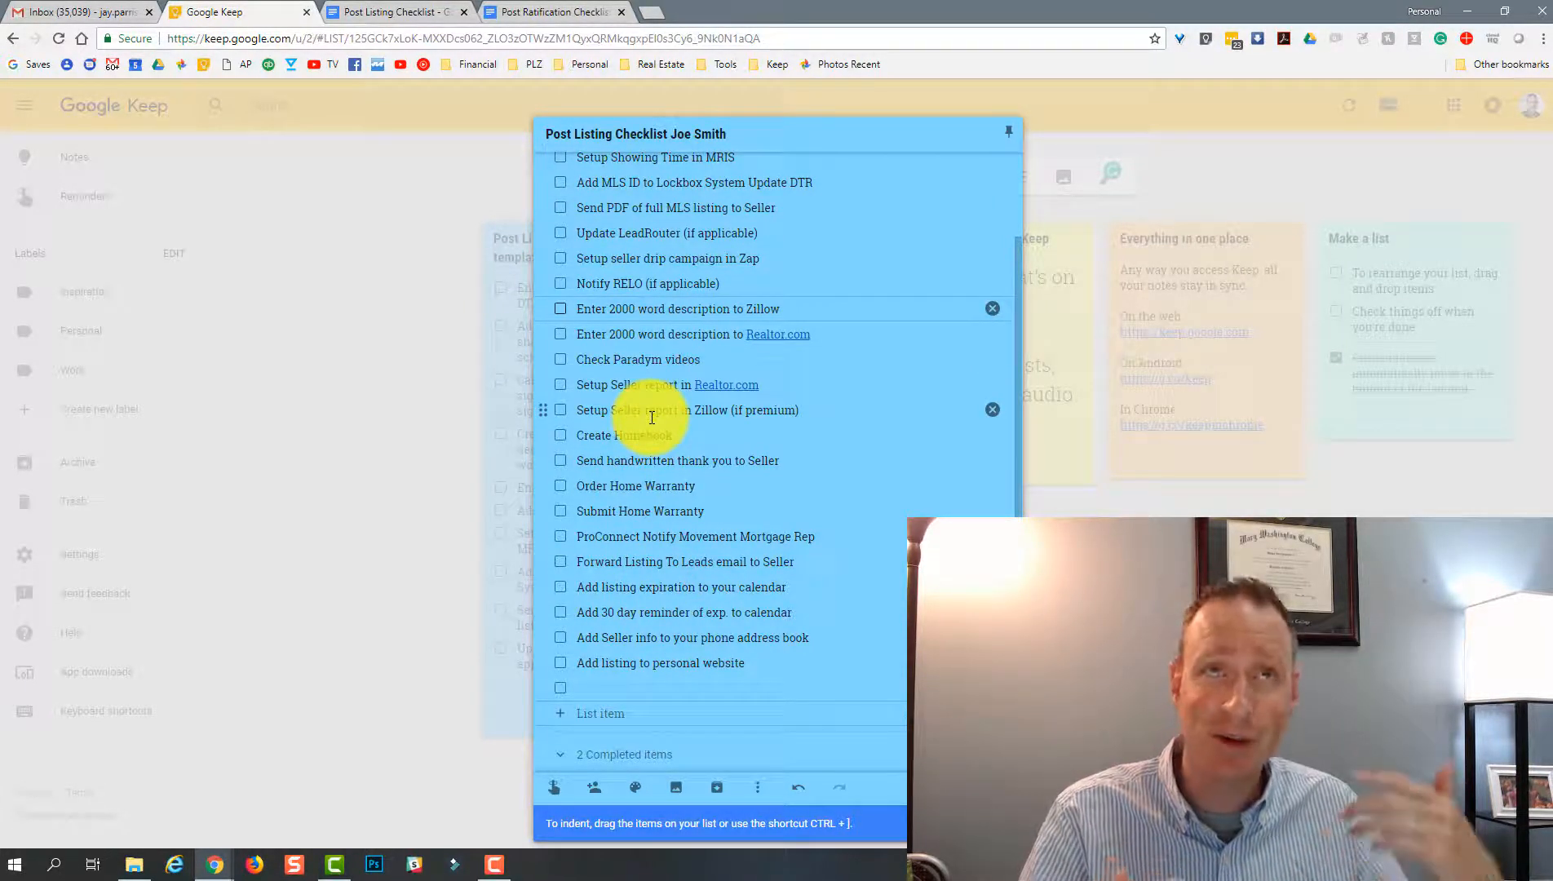
Set a reminder on the client's checklist for Sep 12, 2018 at 8:00 AM, repeating weekly
{"action": "left_click", "coordinate": [554, 791]}
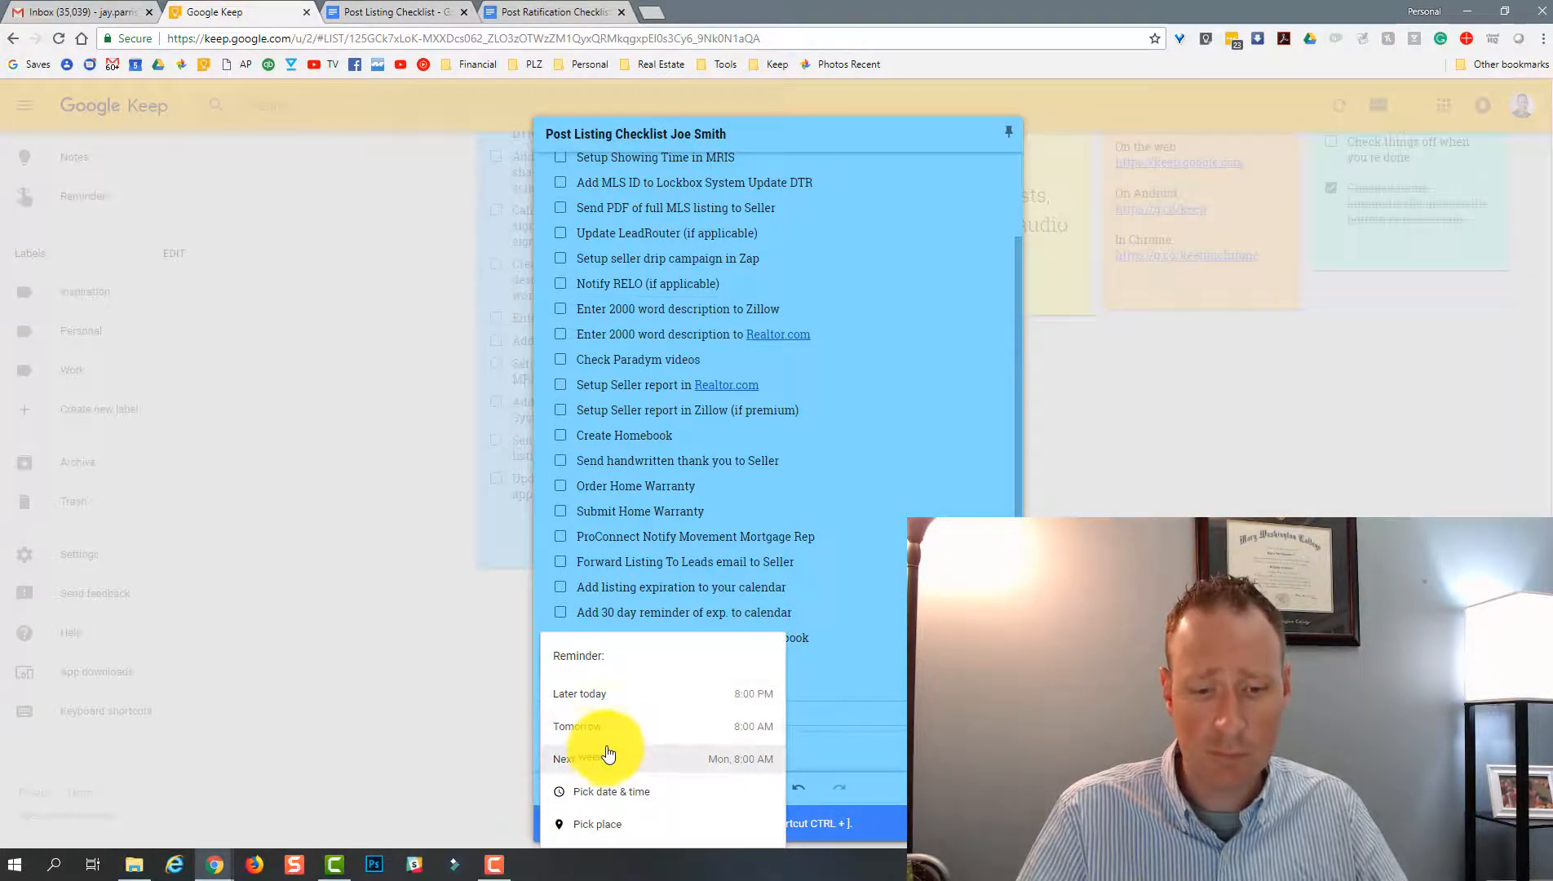
{"action": "left_click", "coordinate": [604, 791]}
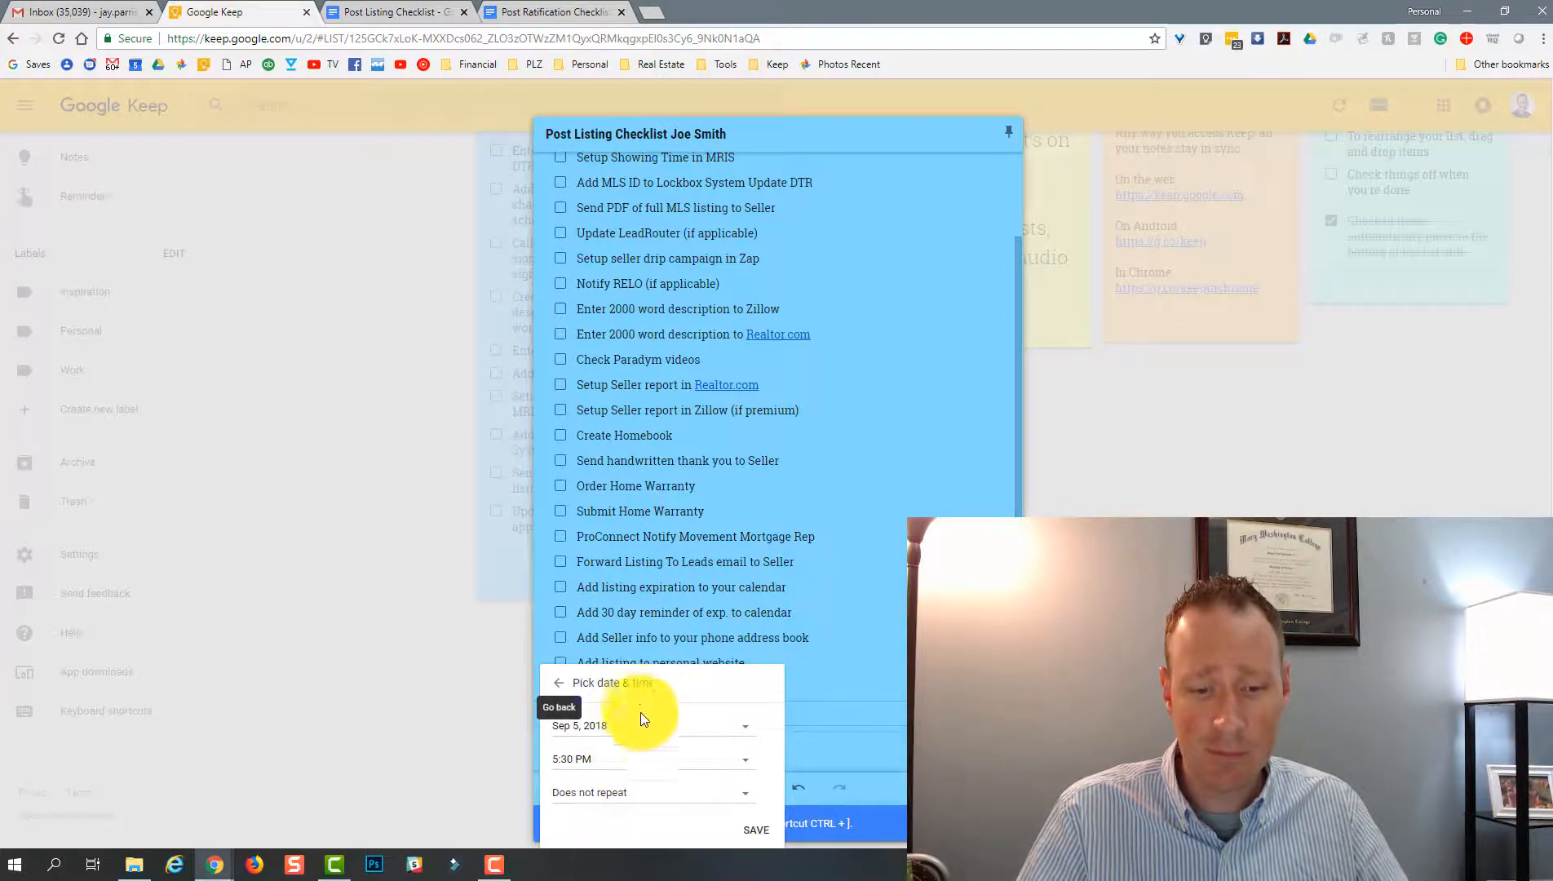
{"action": "left_click", "coordinate": [644, 728]}
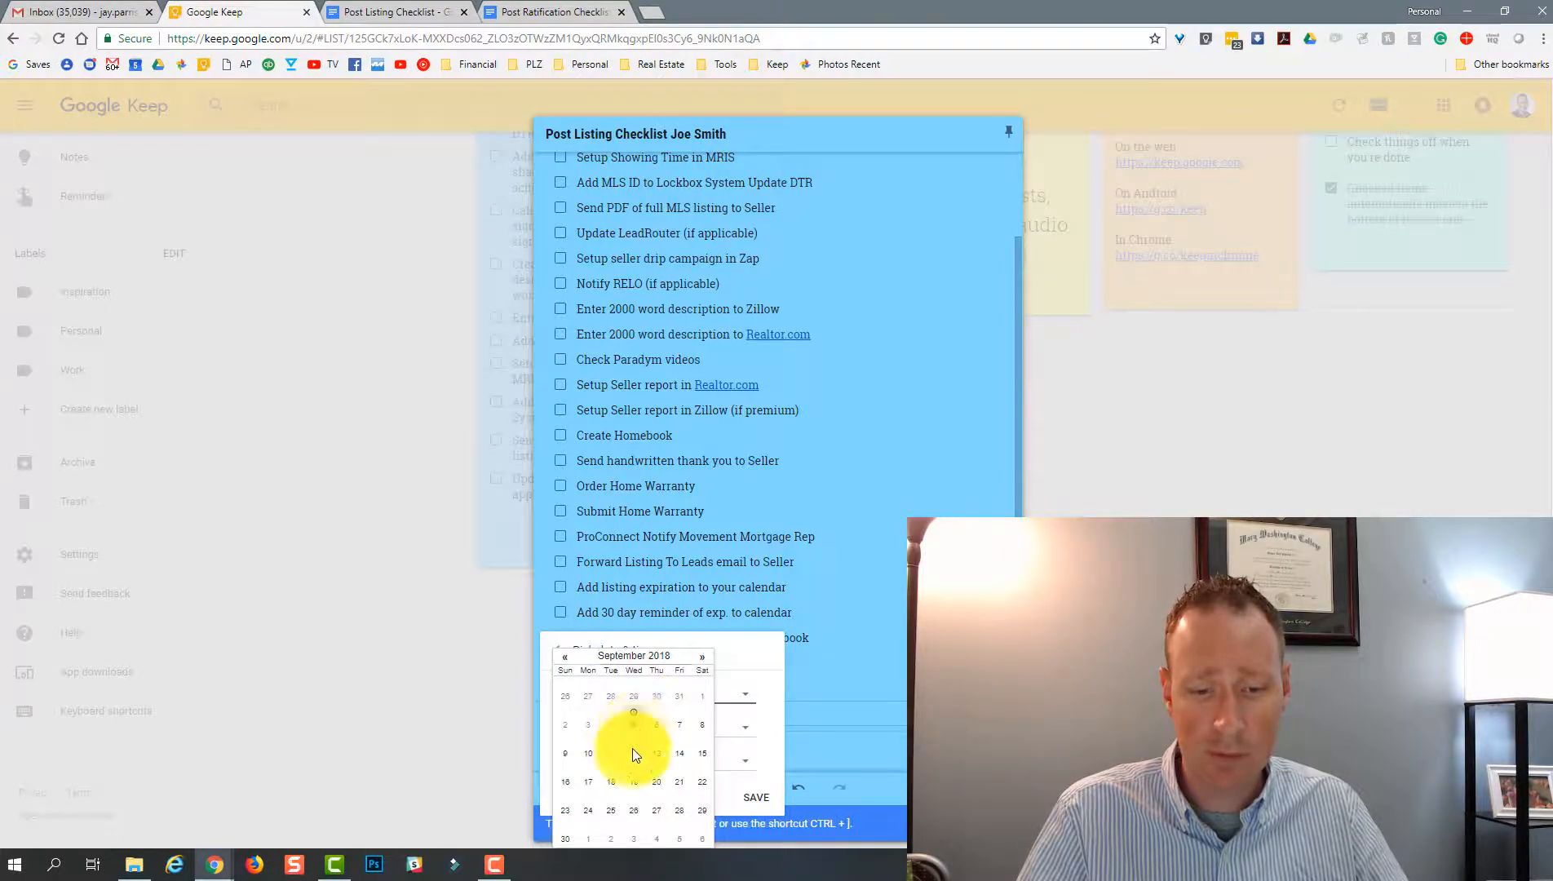
{"action": "left_click", "coordinate": [633, 752]}
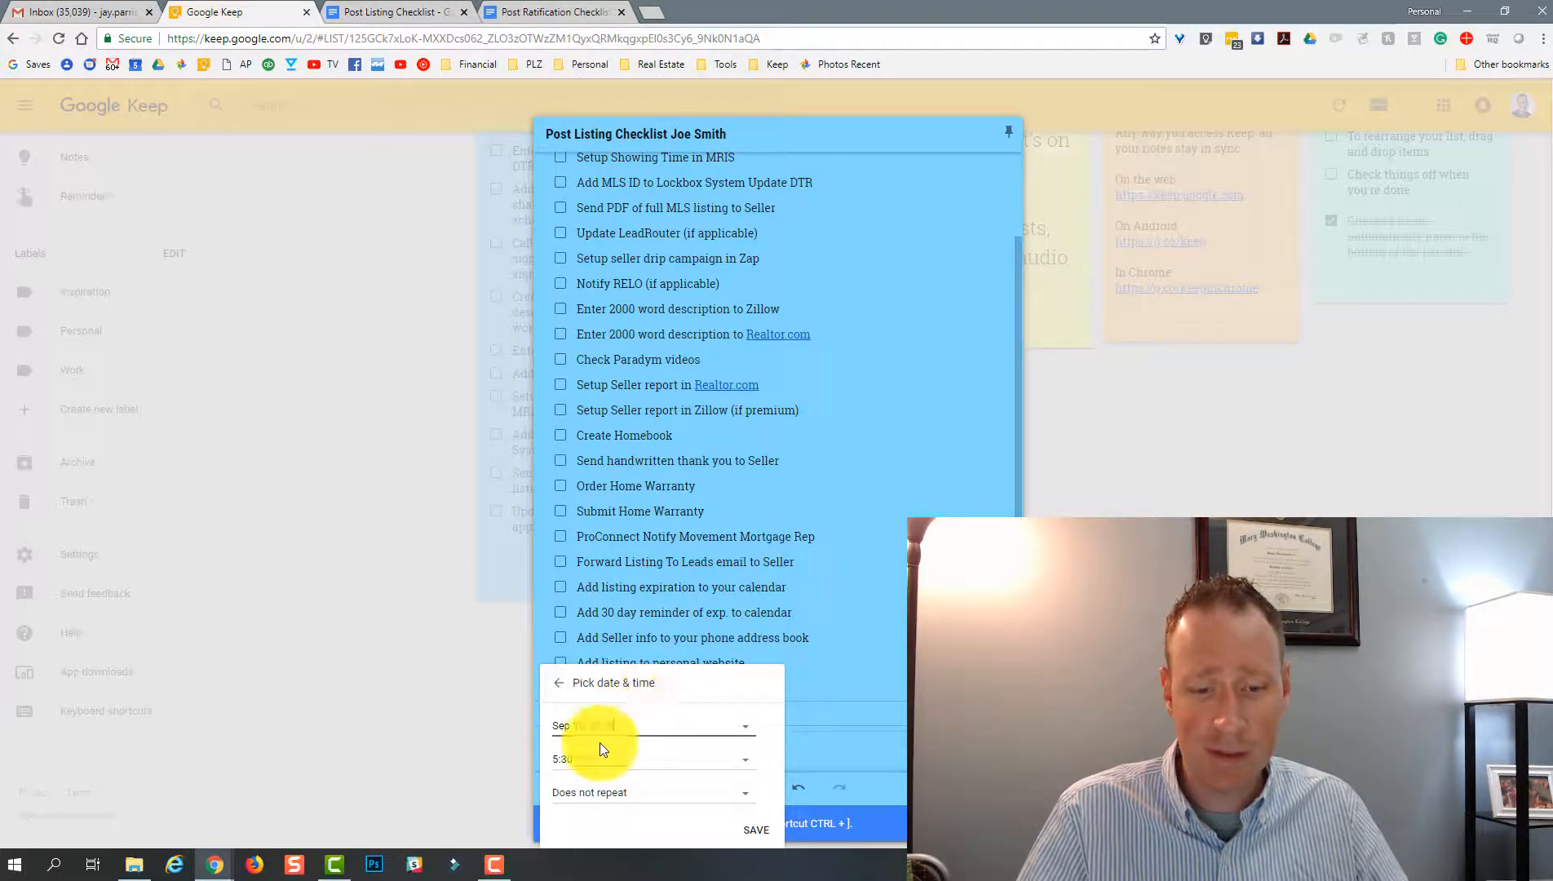
{"action": "left_click", "coordinate": [730, 761]}
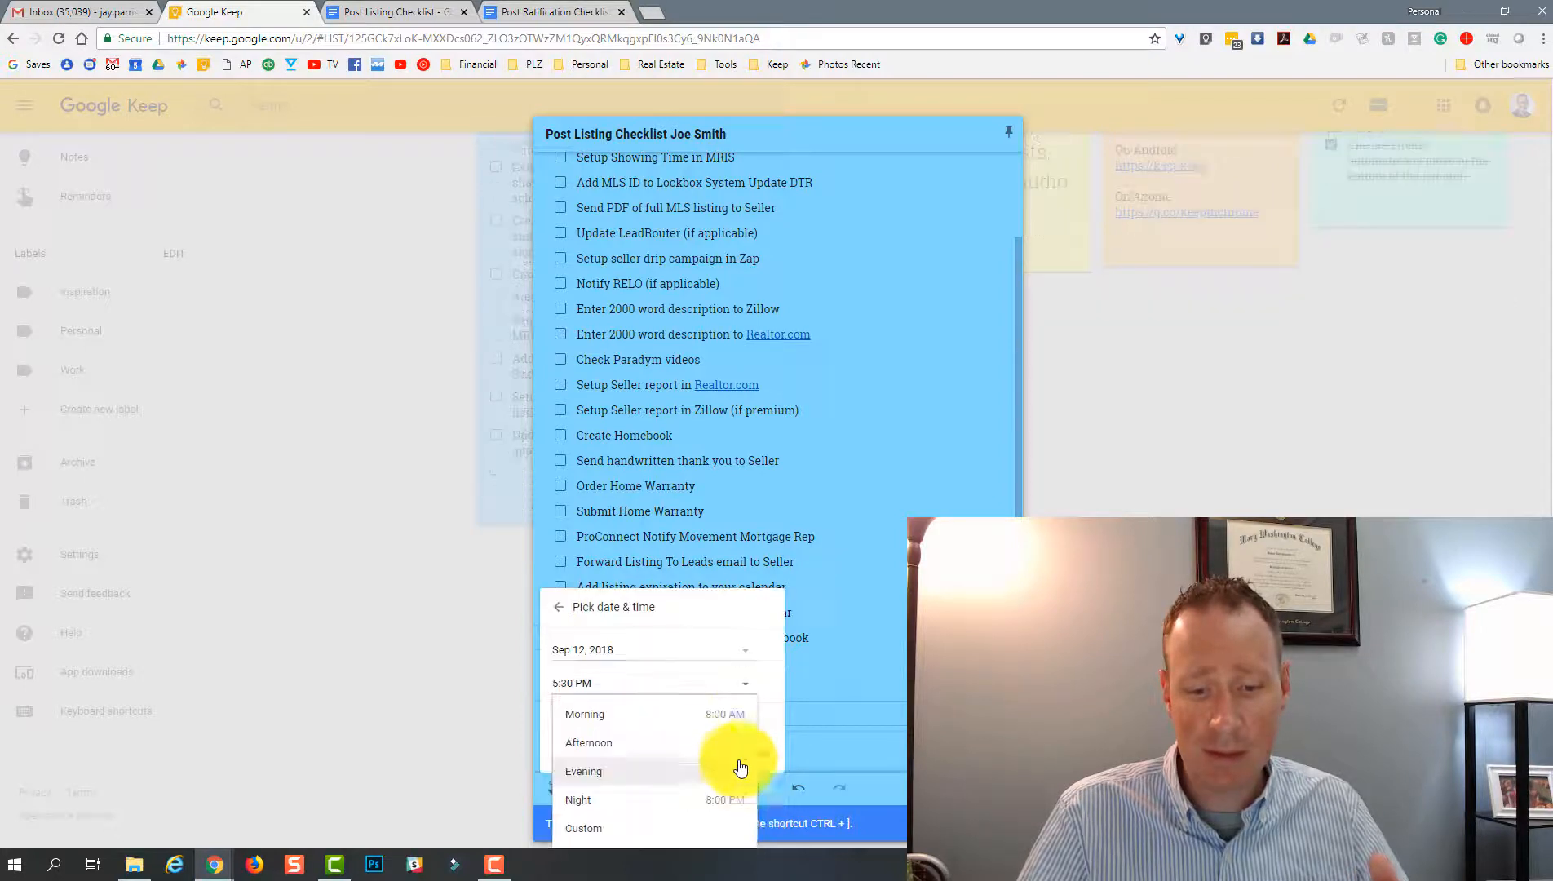
{"action": "left_click", "coordinate": [641, 715]}
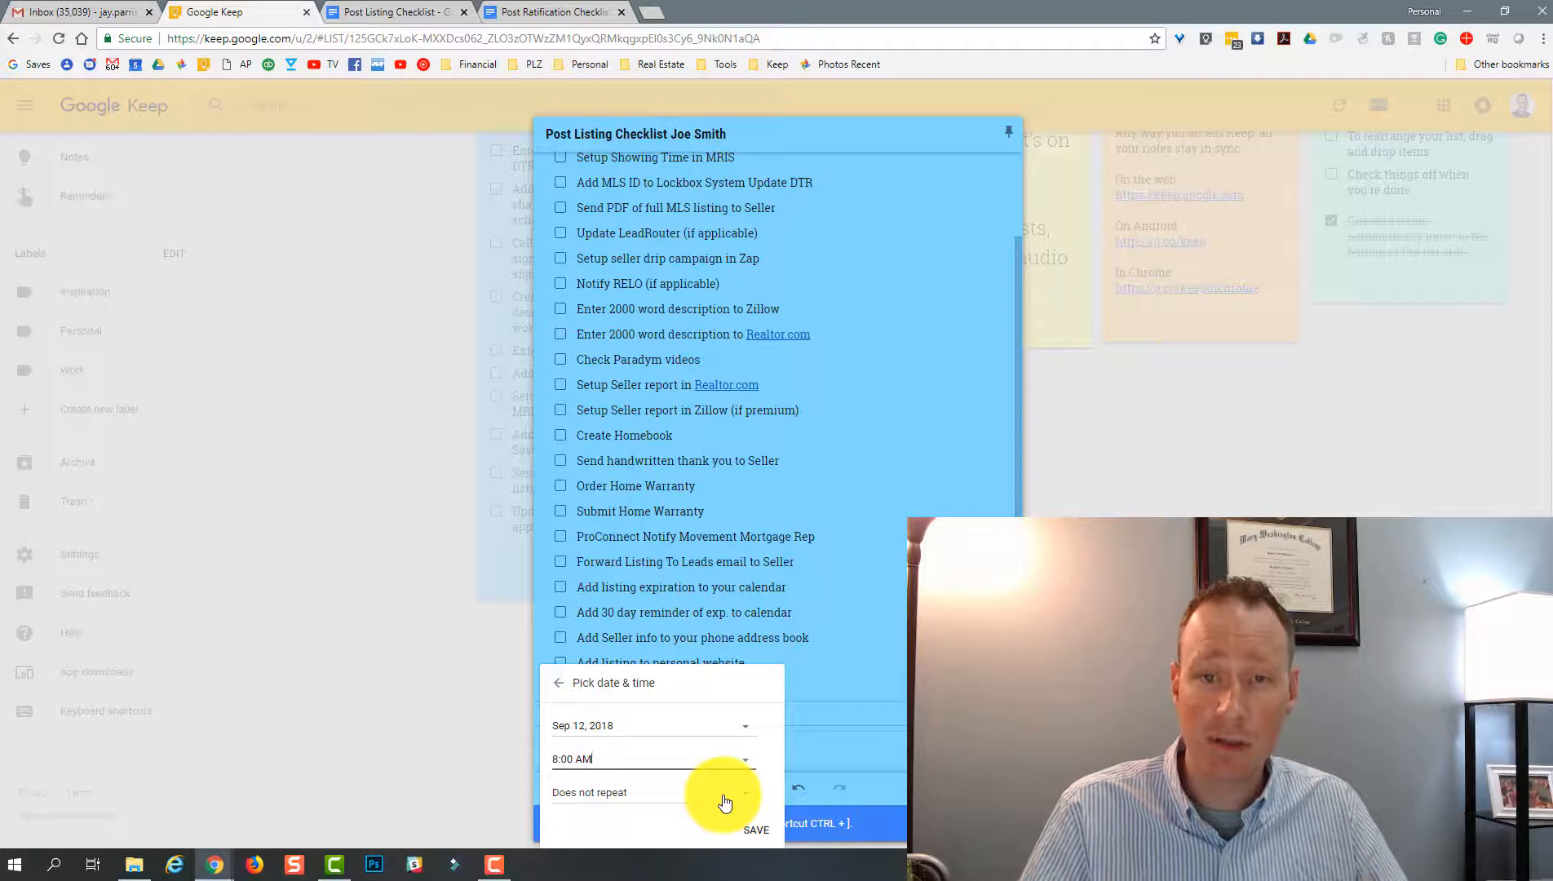
{"action": "left_click", "coordinate": [641, 791]}
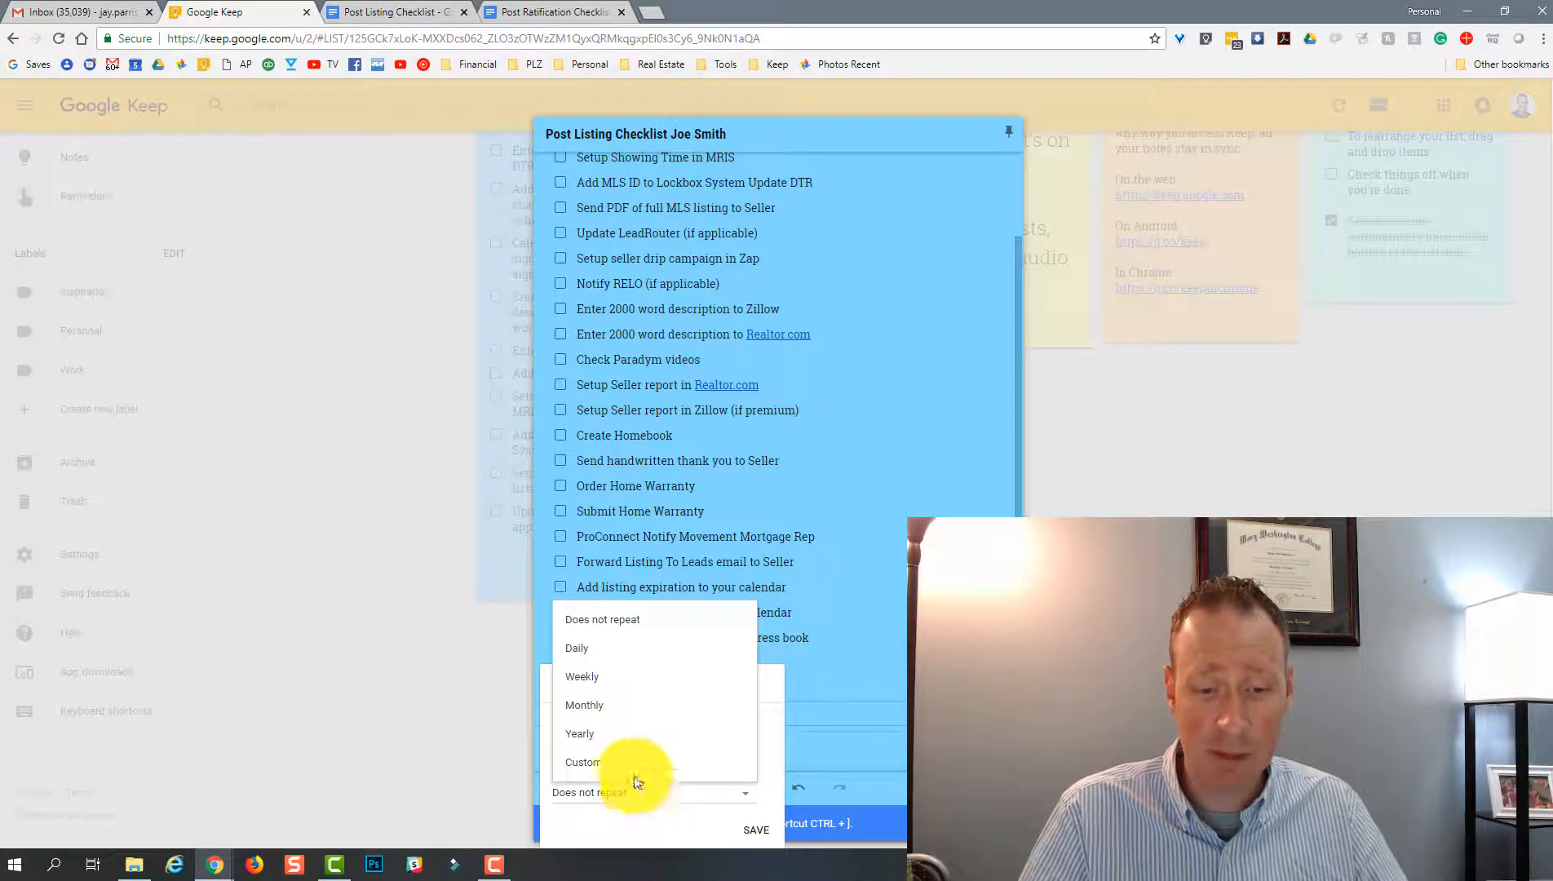
{"action": "left_click", "coordinate": [621, 684]}
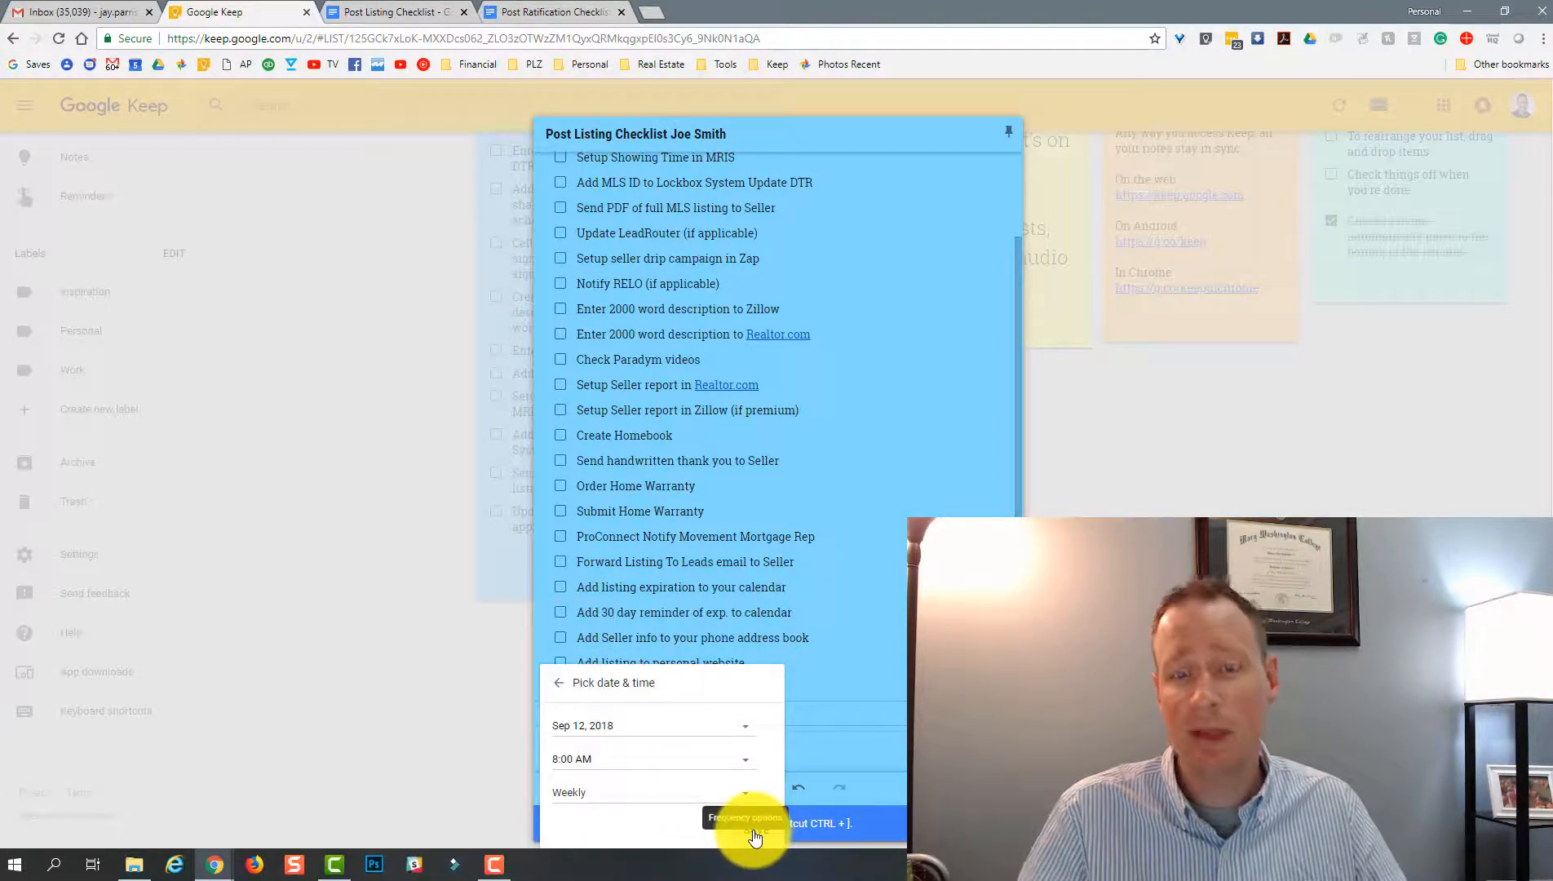